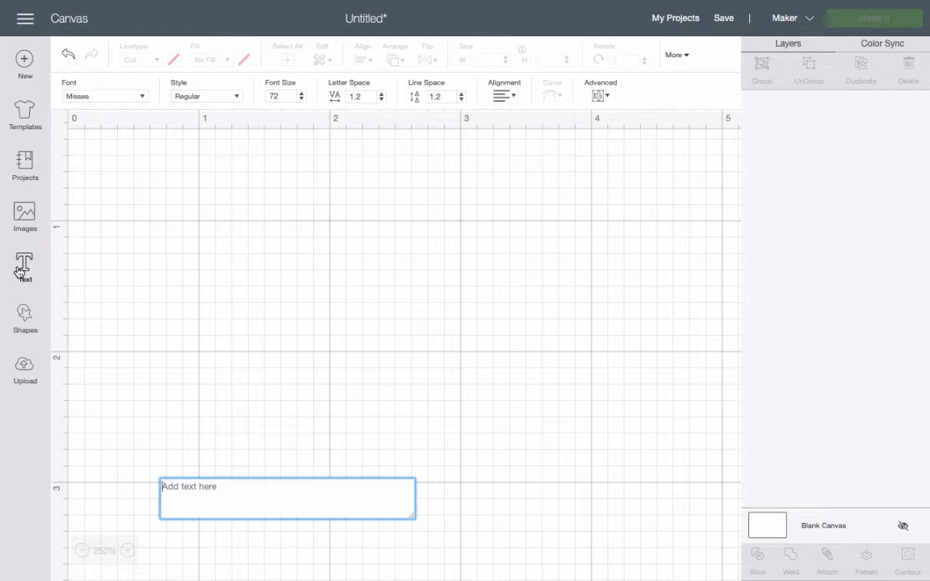
pyautogui.click(113, 95)
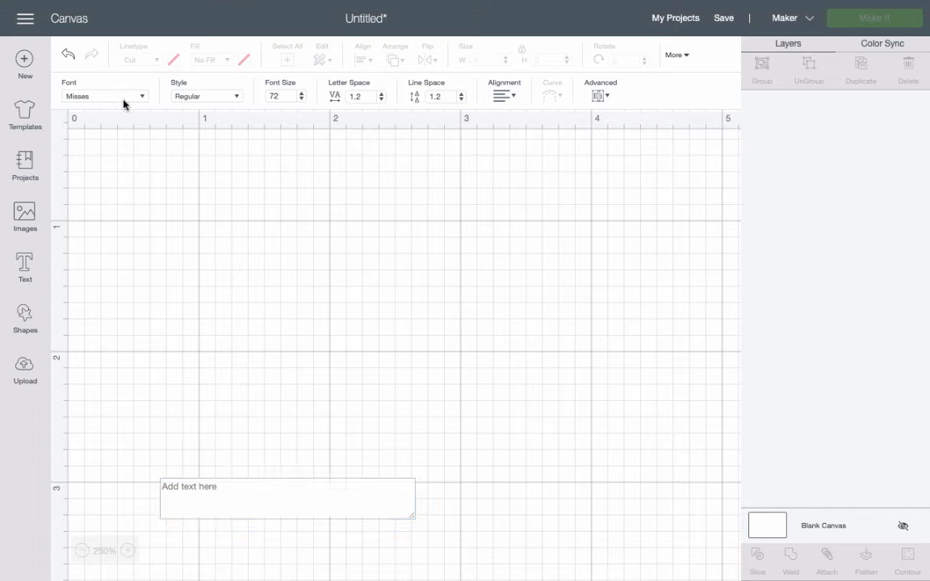
pyautogui.write('miss')
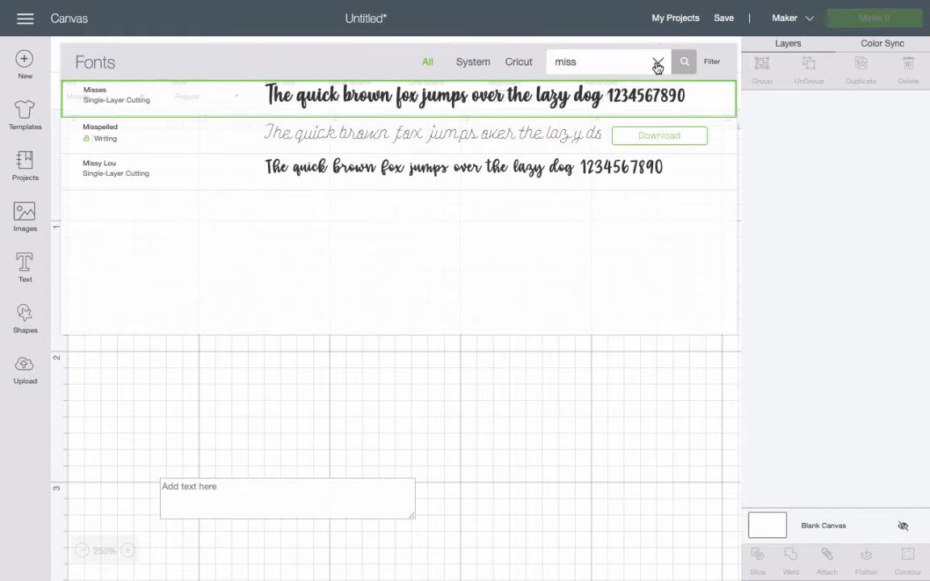
pyautogui.click(658, 64)
pyautogui.click(299, 171)
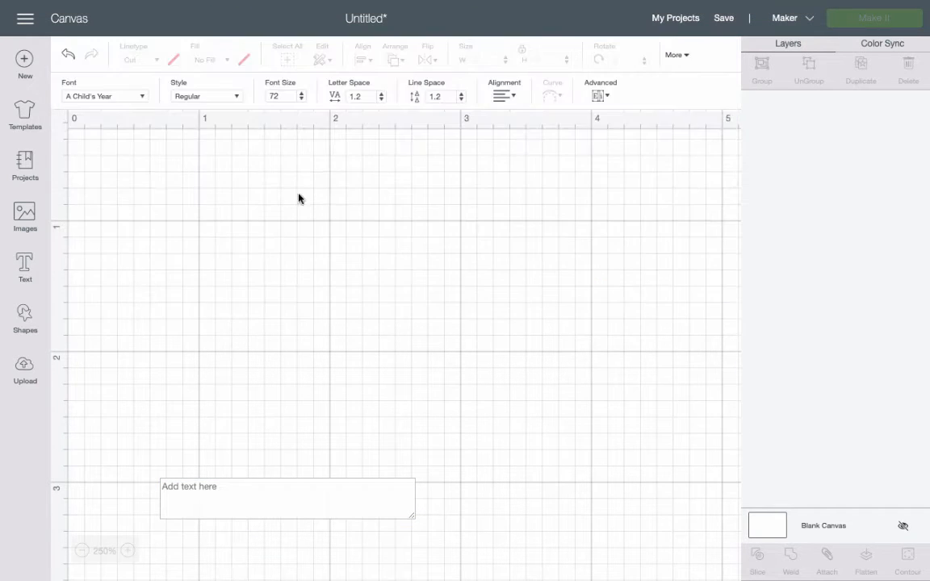
# Enter the text Hello in the new text box.
pyautogui.click(254, 492)
pyautogui.write('Hello')
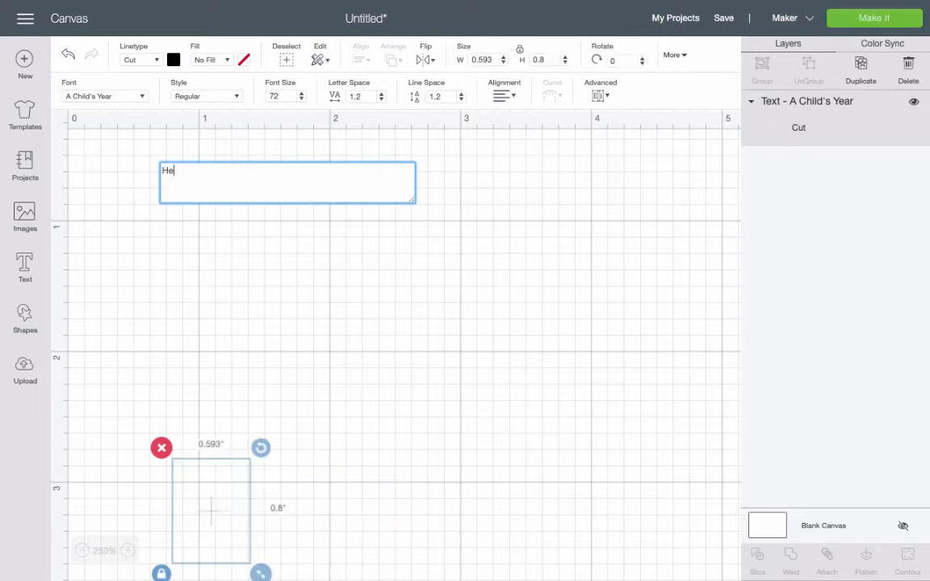
pyautogui.click(559, 396)
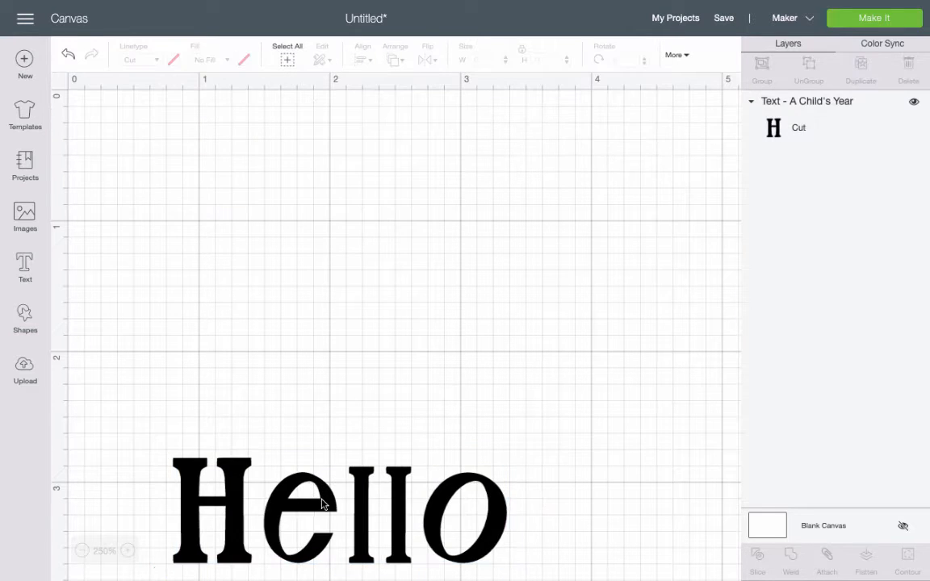
# Move the Hello text up toward the 1-inch line and enlarge it to about 3.6 inches wide.
pyautogui.click(321, 500)
pyautogui.moveTo(321, 501); pyautogui.dragTo(306, 251)
pyautogui.moveTo(504, 322); pyautogui.dragTo(637, 392)
pyautogui.click(141, 98)
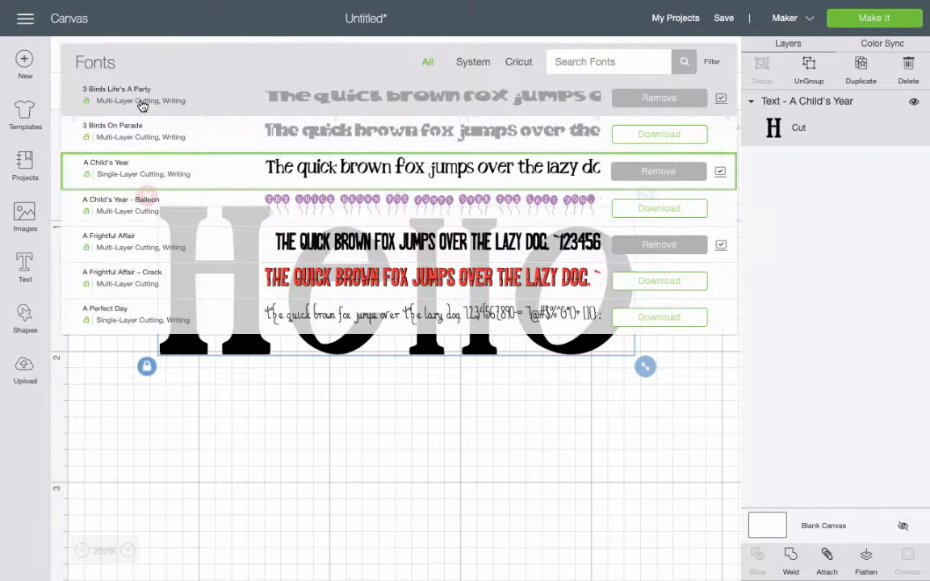
pyautogui.click(193, 369)
pyautogui.click(185, 269)
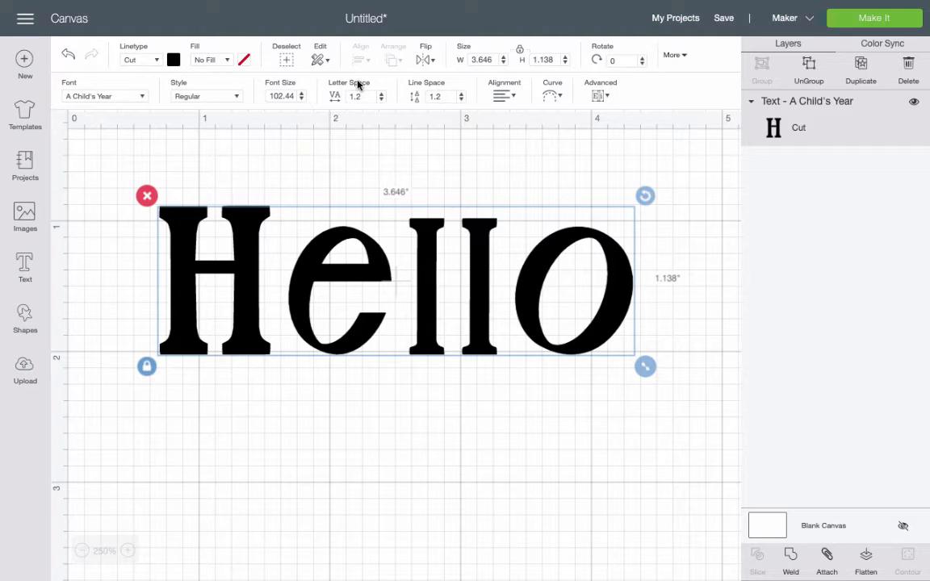
# Try curving the text slightly, then undo the curve.
pyautogui.click(552, 95)
pyautogui.moveTo(524, 139)
pyautogui.mouseDown()
pyautogui.moveTo(576, 139)
pyautogui.moveTo(559, 153)
pyautogui.moveTo(498, 152)
pyautogui.moveTo(527, 154)
pyautogui.mouseUp()
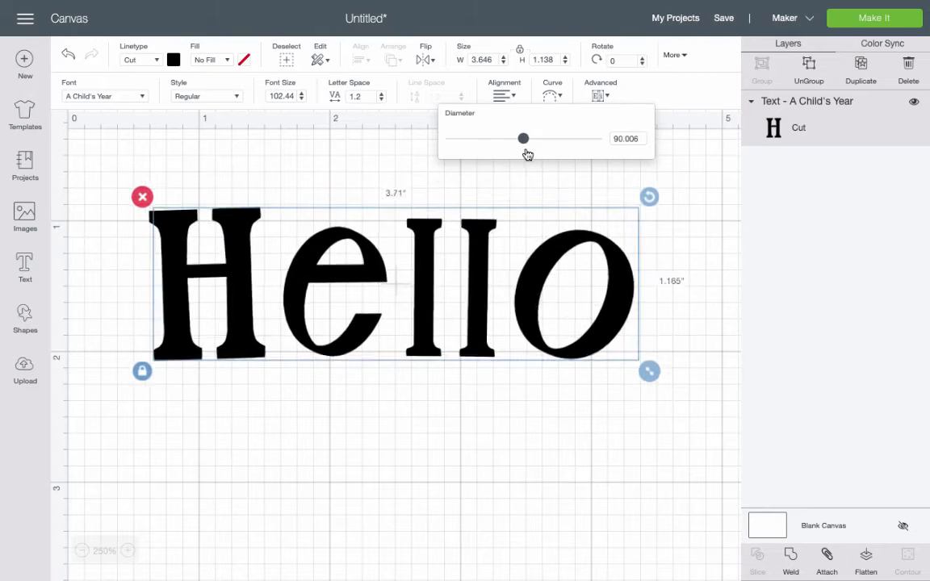
pyautogui.click(69, 57)
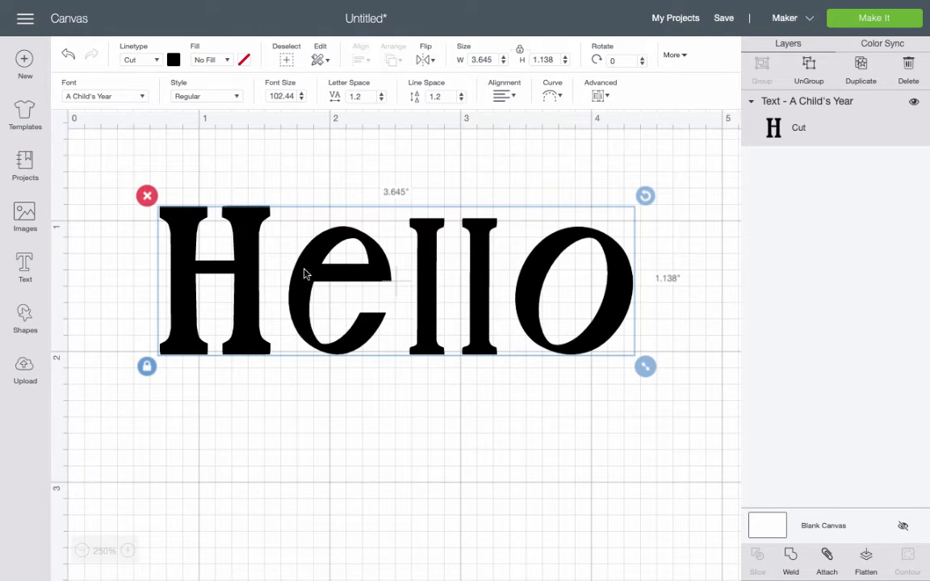
# Search the fonts for misse and change the text's font to Misses.
pyautogui.click(137, 95)
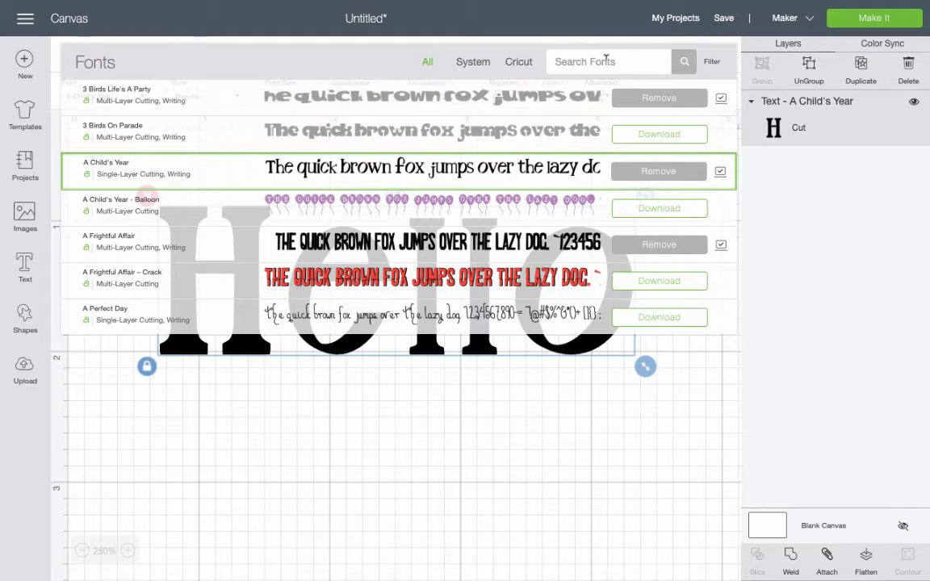
pyautogui.click(605, 61)
pyautogui.write('misse')
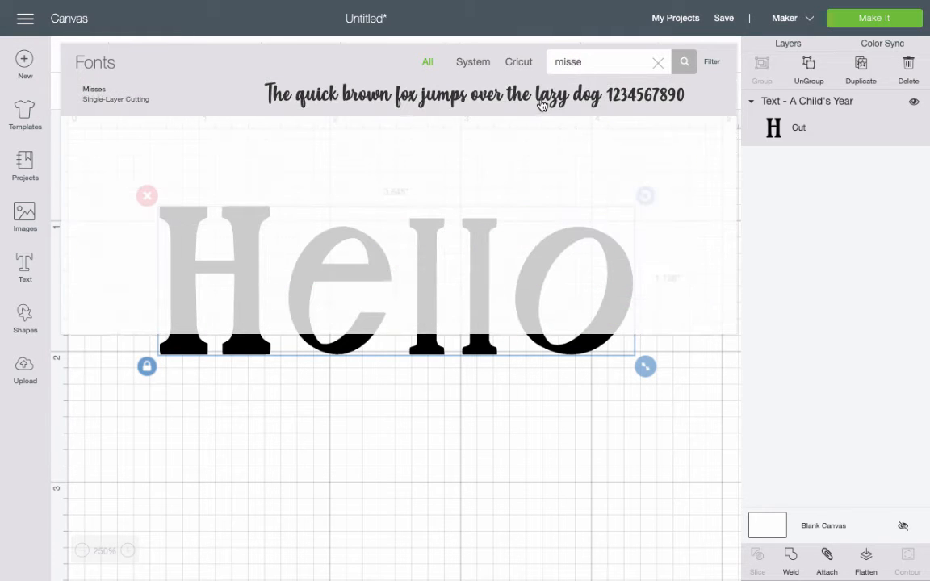
pyautogui.click(542, 106)
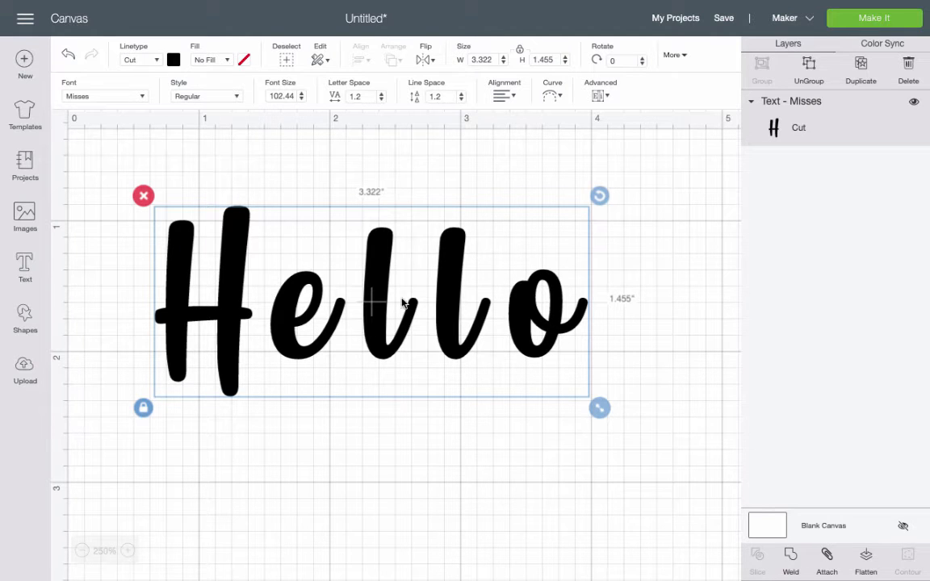
# Experiment with lowering and raising the text's letter spacing, ending at 1.2.
pyautogui.click(381, 99)
pyautogui.click(381, 99)
pyautogui.click(381, 99)
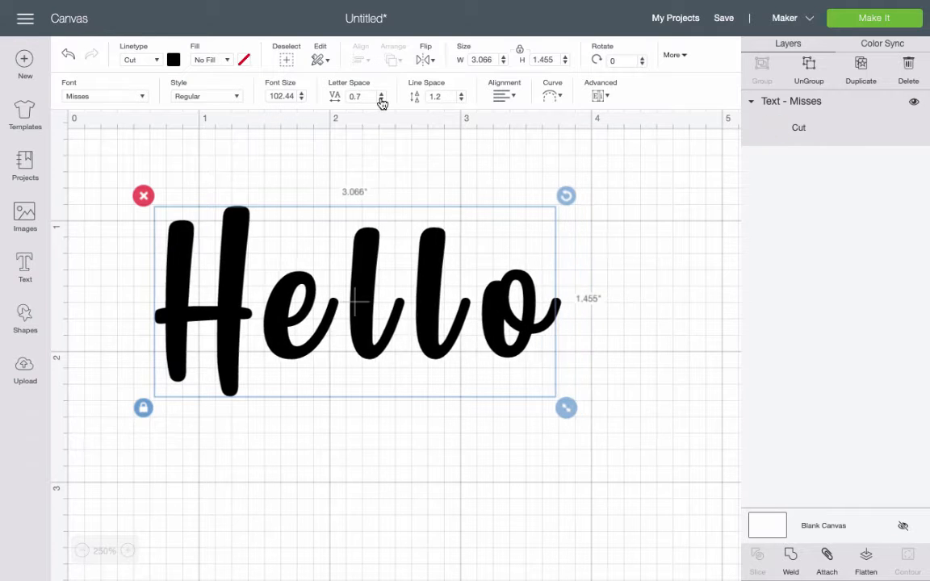
pyautogui.click(381, 100)
pyautogui.click(381, 99)
pyautogui.click(381, 99)
pyautogui.click(381, 99)
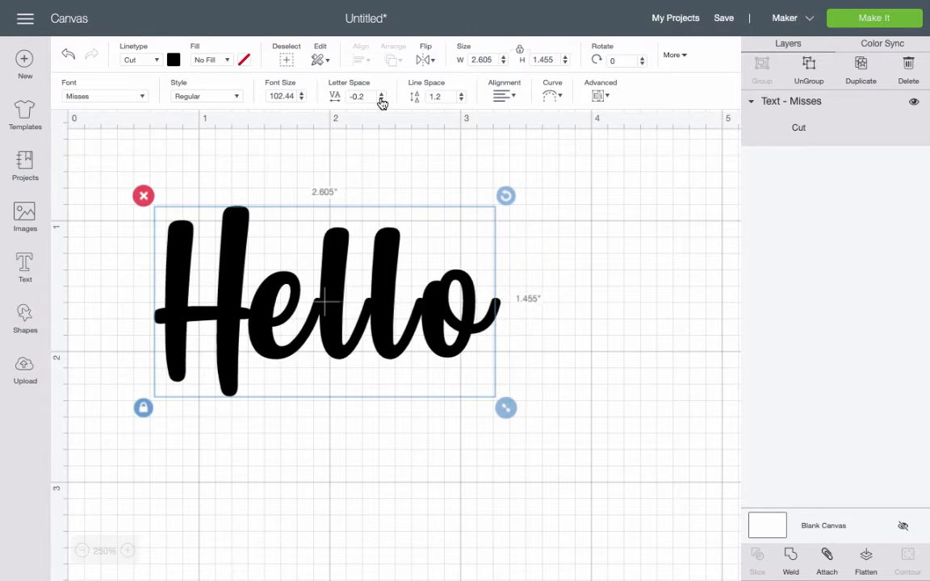
pyautogui.click(381, 100)
pyautogui.click(381, 99)
pyautogui.click(381, 100)
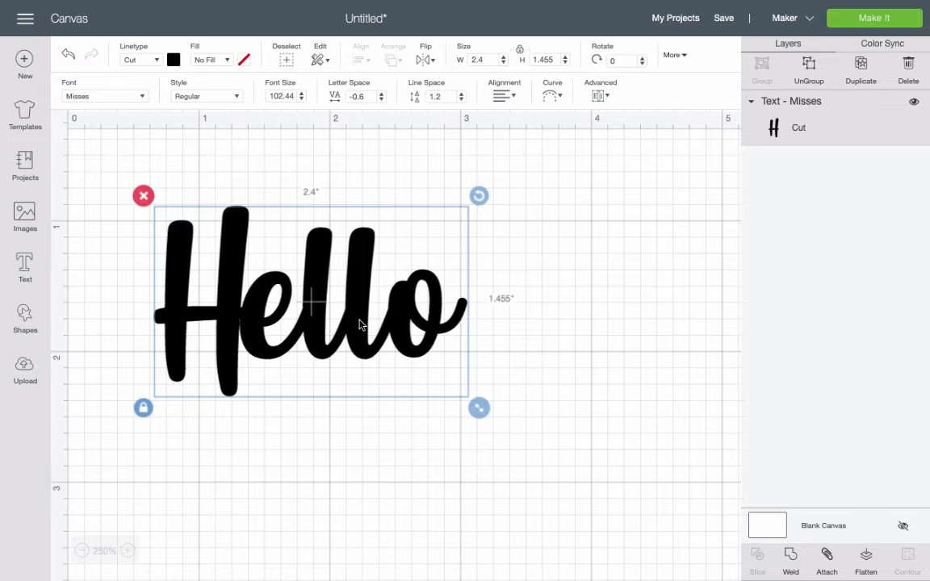
pyautogui.click(382, 93)
pyautogui.click(382, 94)
pyautogui.click(382, 93)
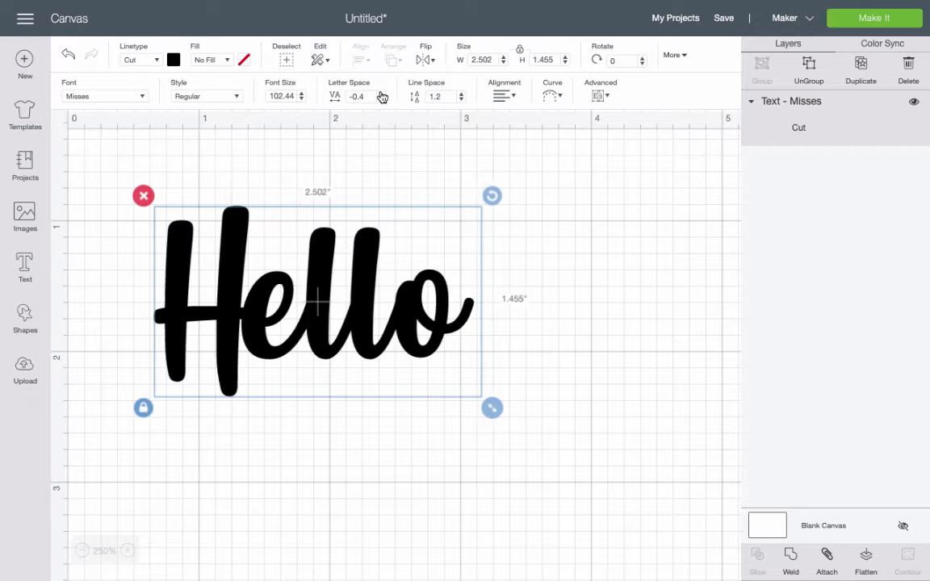
pyautogui.click(382, 94)
pyautogui.click(382, 93)
pyautogui.click(382, 93)
pyautogui.click(382, 94)
pyautogui.click(382, 94)
pyautogui.click(382, 94)
pyautogui.click(381, 94)
pyautogui.click(381, 93)
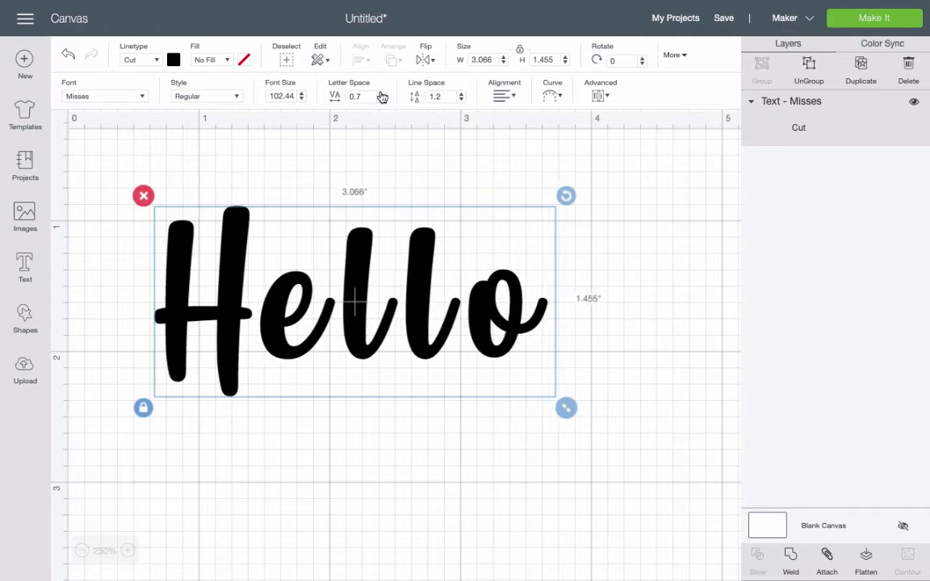
pyautogui.click(382, 93)
pyautogui.click(382, 94)
pyautogui.click(381, 93)
pyautogui.click(382, 93)
pyautogui.click(382, 94)
pyautogui.click(423, 424)
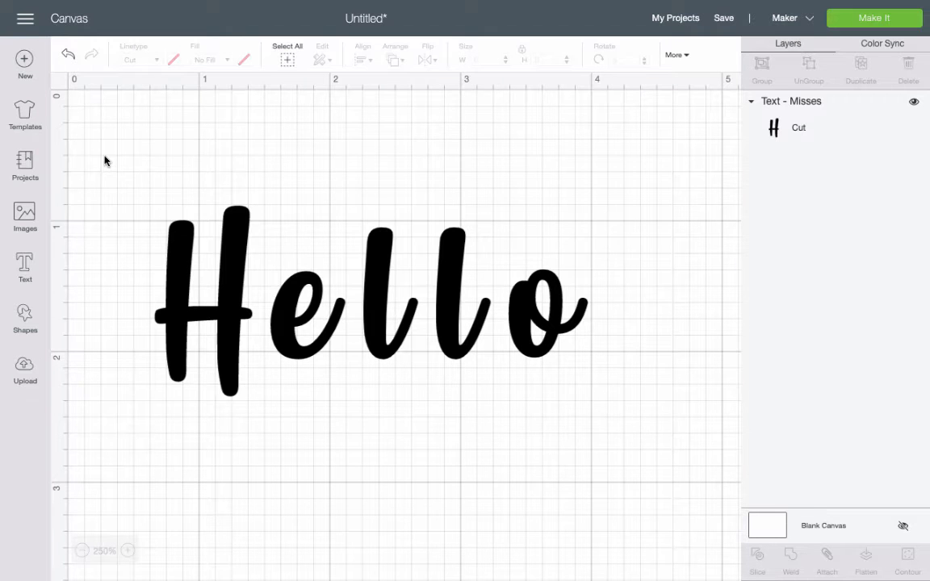
# Select the whole Hello text and ungroup it into separate letters.
pyautogui.moveTo(104, 161); pyautogui.dragTo(679, 482)
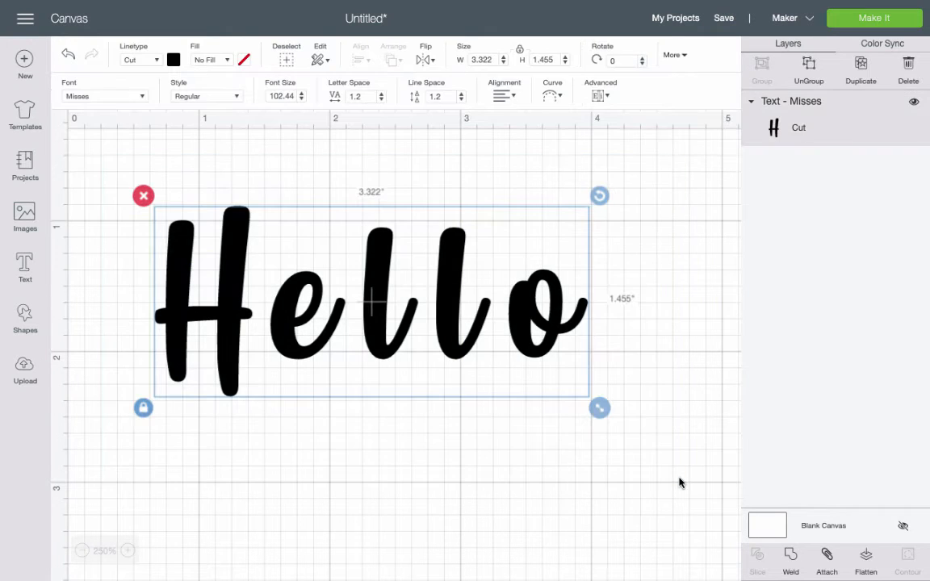
pyautogui.click(808, 74)
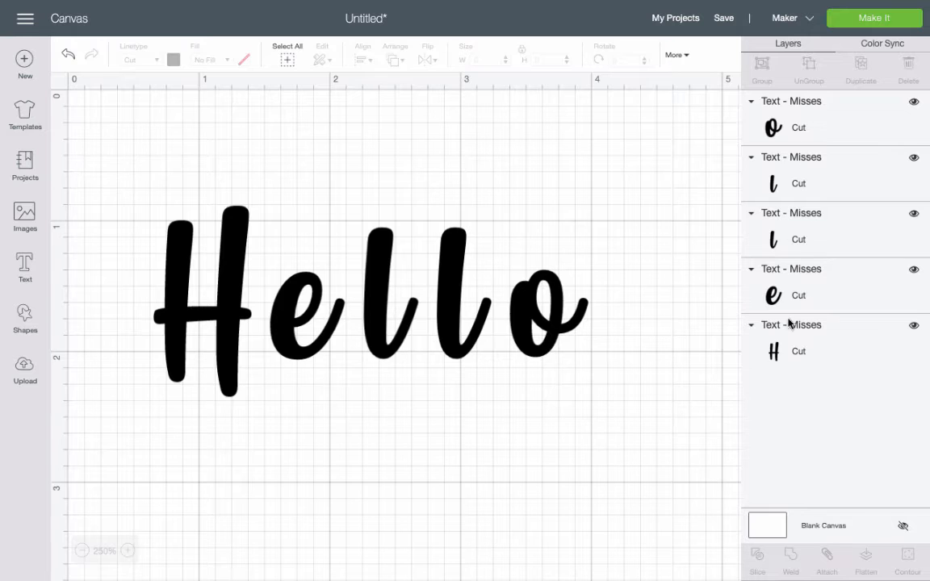
pyautogui.click(284, 311)
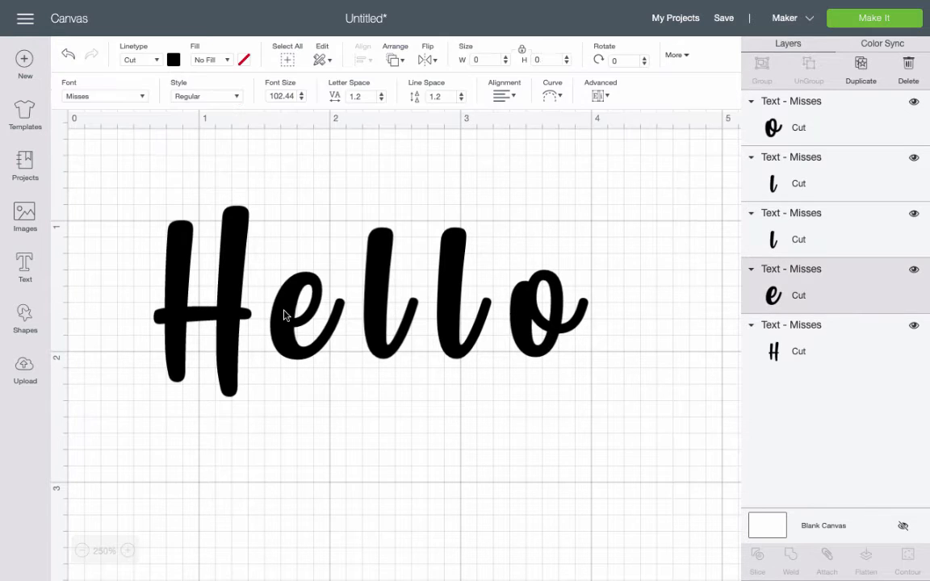
pyautogui.moveTo(286, 312)
pyautogui.mouseDown()
pyautogui.moveTo(282, 327)
pyautogui.moveTo(293, 304)
pyautogui.mouseUp()
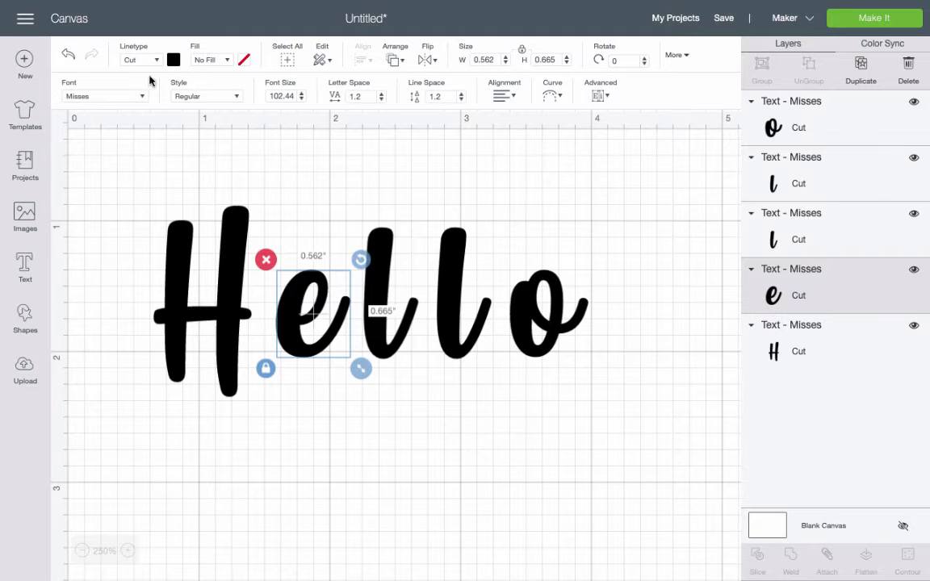
pyautogui.click(67, 53)
# Nudge the e to the left so it touches the H.
pyautogui.click(280, 315)
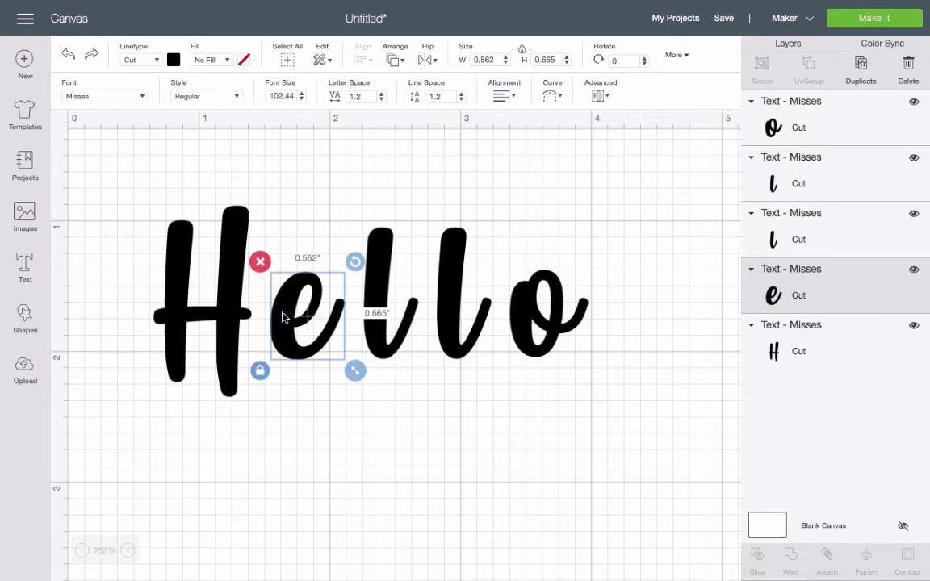
pyautogui.press('Left')
pyautogui.press('Left')
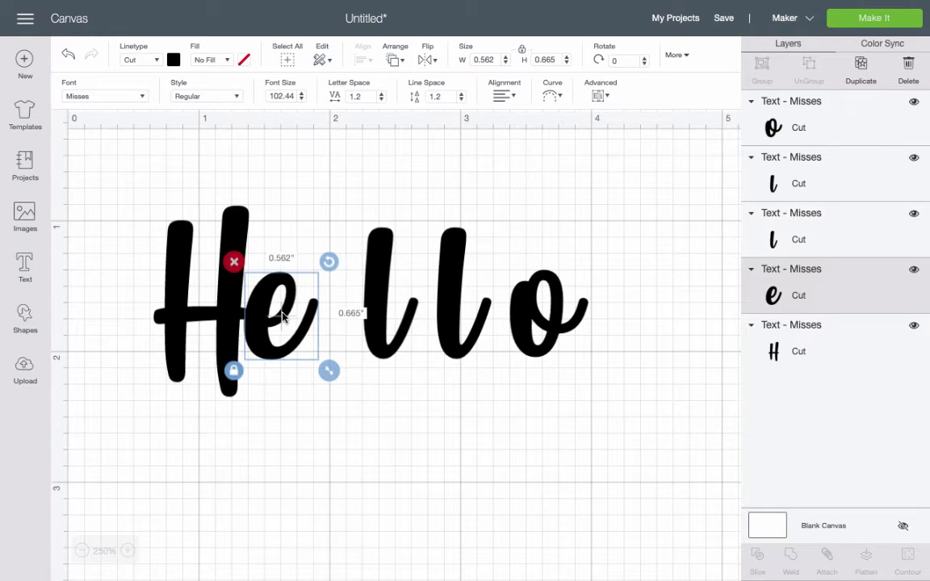
# Nudge the first l to the left against the e.
pyautogui.click(380, 325)
pyautogui.press('Left')
pyautogui.press('Left')
pyautogui.press('Left')
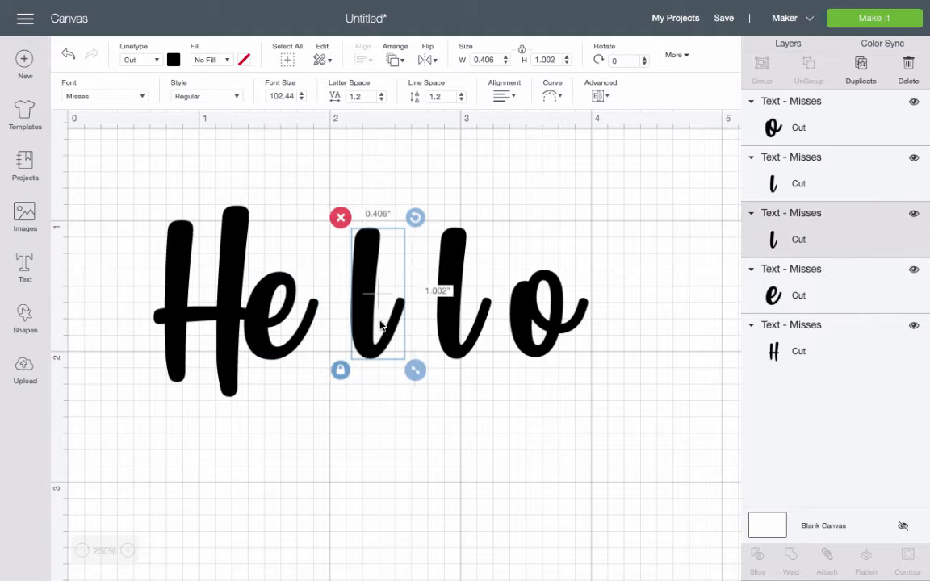
pyautogui.press('Left')
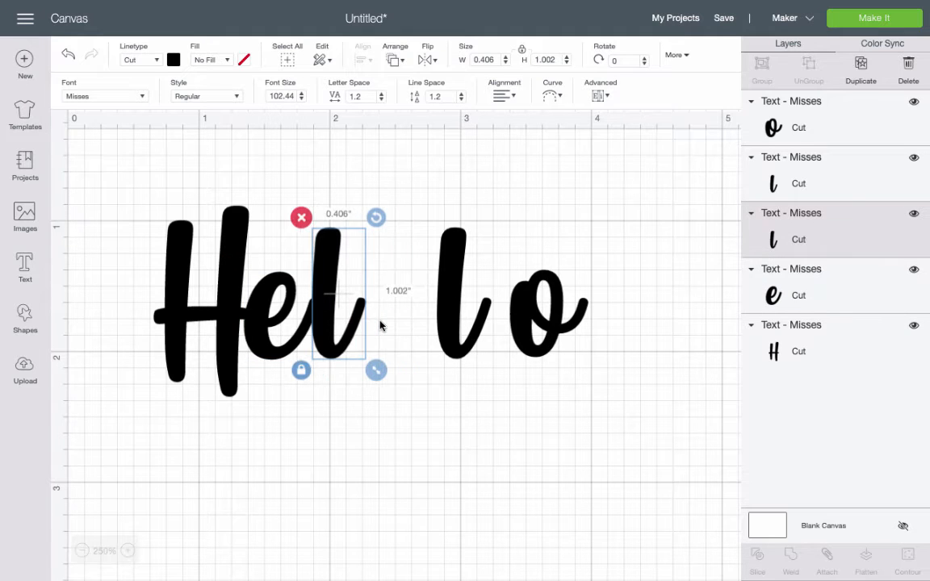
# Nudge the second l to the left against the first l.
pyautogui.click(466, 321)
pyautogui.press('Left')
pyautogui.press('Left')
pyautogui.press('Left')
pyautogui.press('Left')
pyautogui.press('Left')
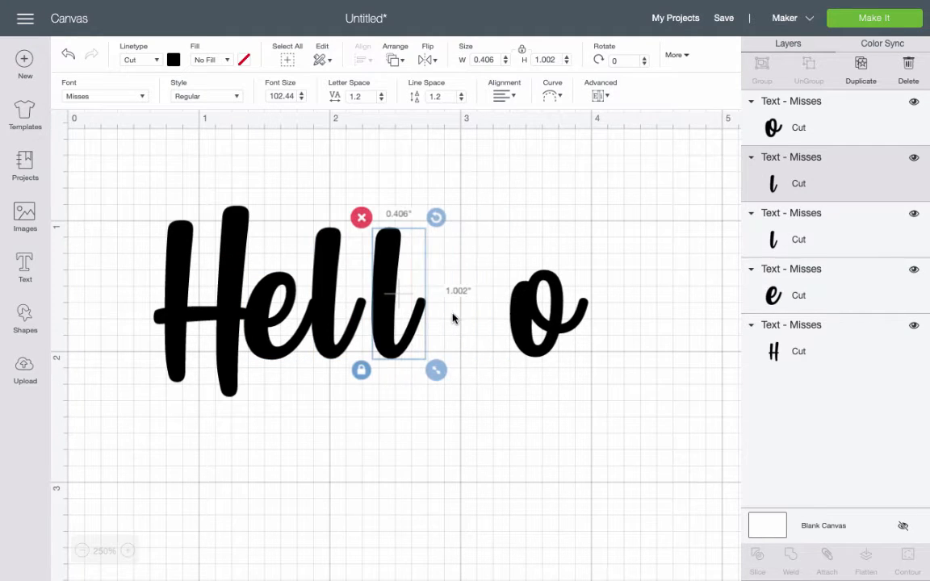
pyautogui.press('Left')
# Nudge the o to the left so it joins the second l.
pyautogui.click(514, 325)
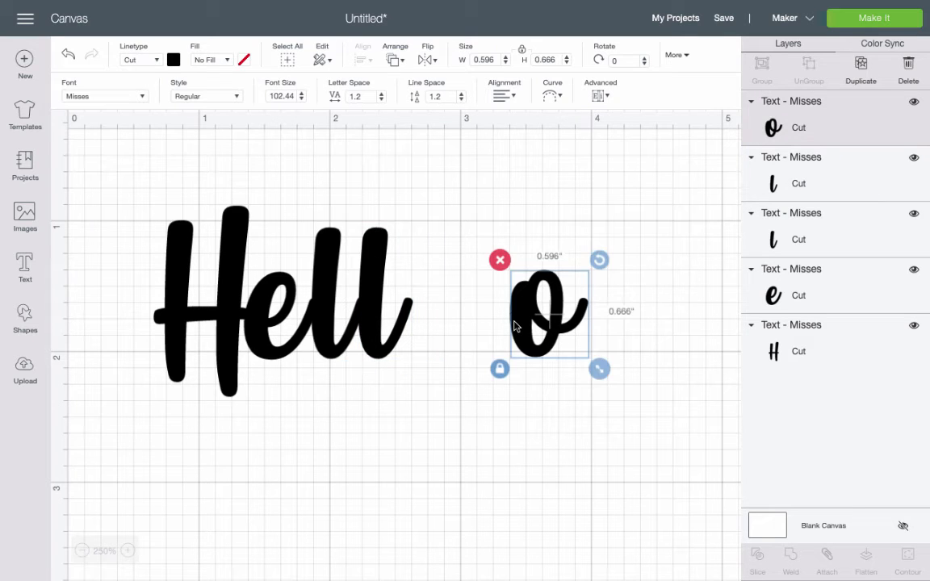
pyautogui.press('Left')
pyautogui.press('Left')
pyautogui.press('Left')
pyautogui.press('Left')
pyautogui.press('Left')
pyautogui.press('Left')
pyautogui.press('Left')
pyautogui.press('Left')
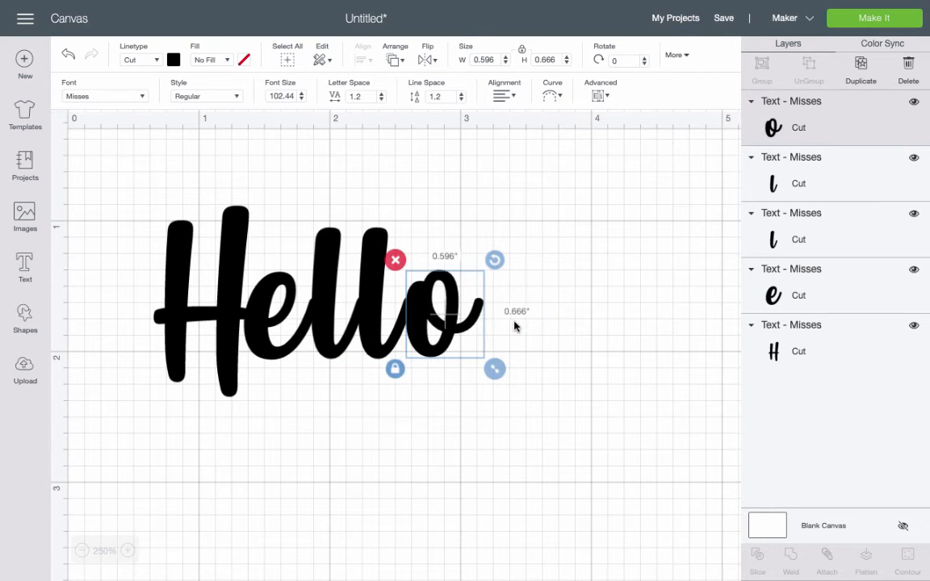
pyautogui.click(451, 537)
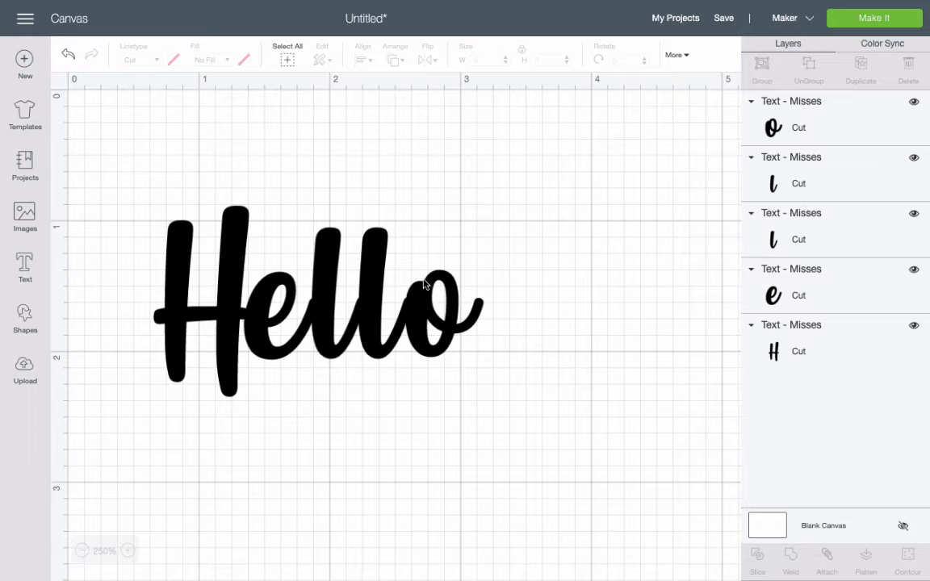
# Select all the letters and change their colour to light purple.
pyautogui.moveTo(93, 167); pyautogui.dragTo(500, 392)
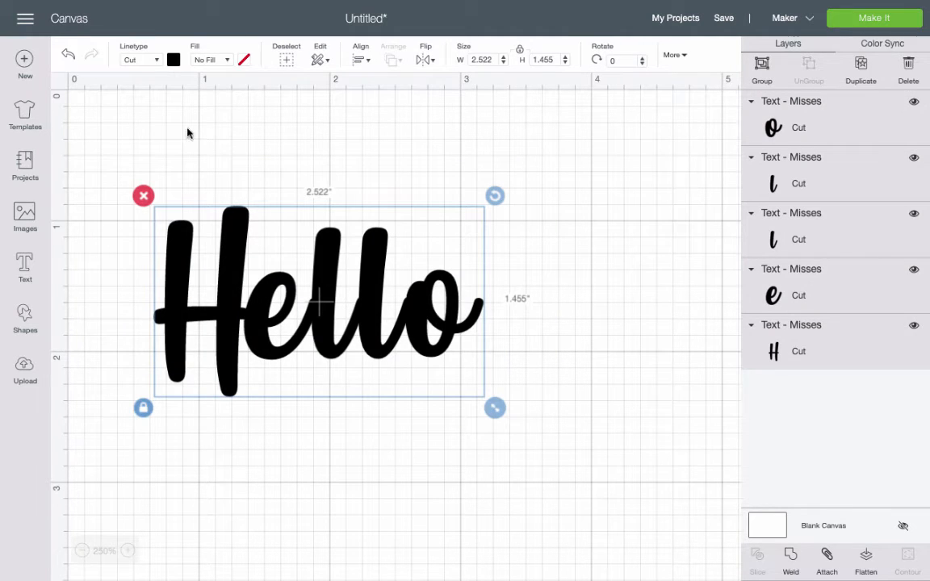
pyautogui.click(173, 59)
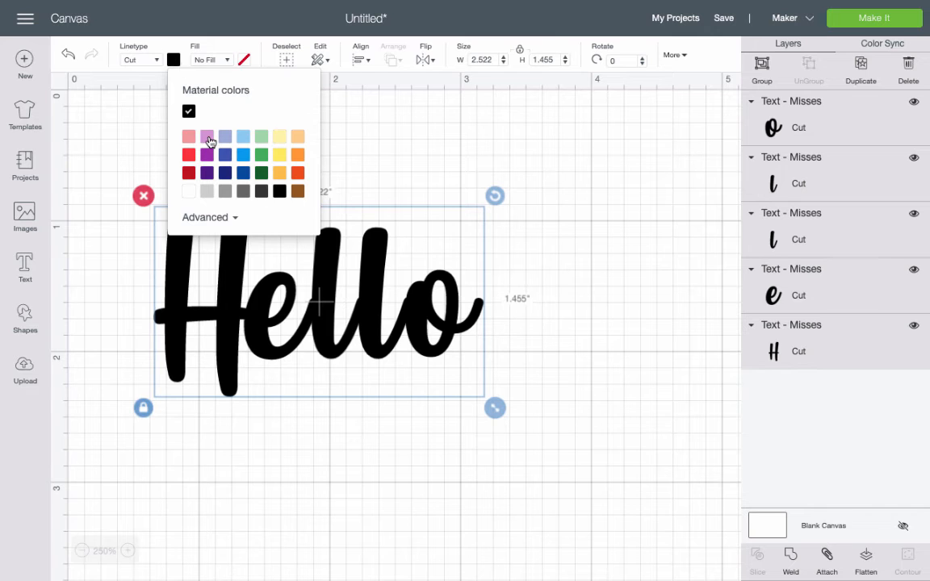
pyautogui.click(207, 139)
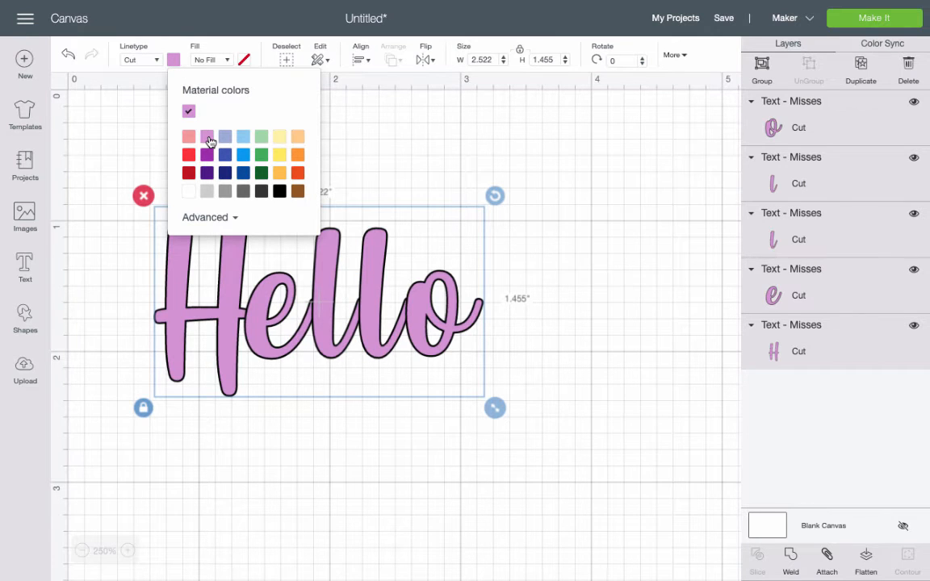
pyautogui.click(273, 404)
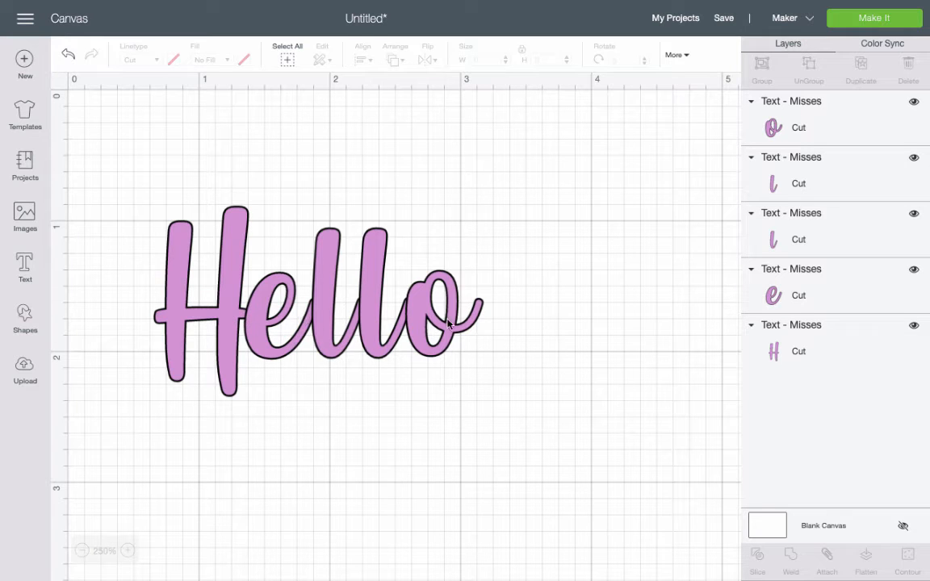
pyautogui.click(131, 556)
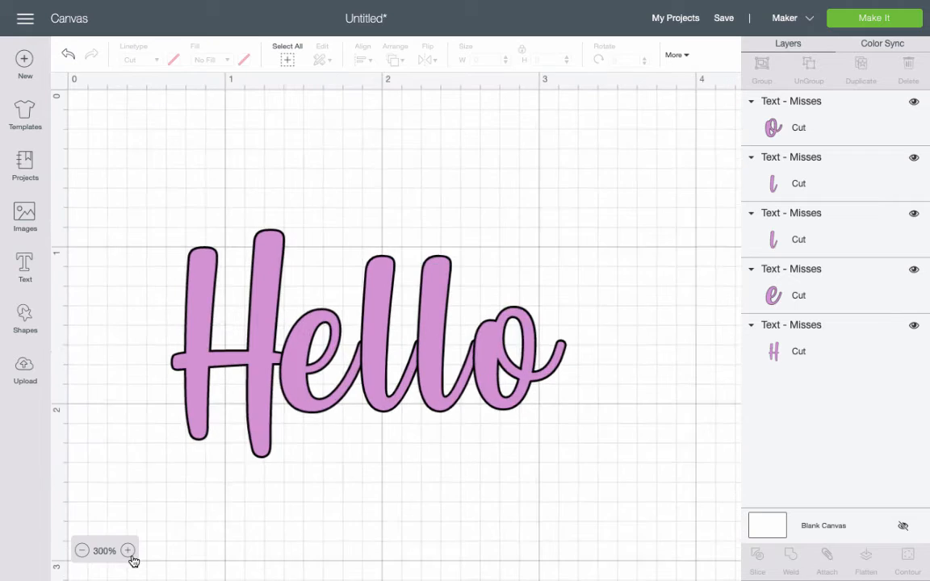
# Select all the letters and weld them into one shape.
pyautogui.click(132, 557)
pyautogui.click(132, 556)
pyautogui.scroll(-2, 376, 463)
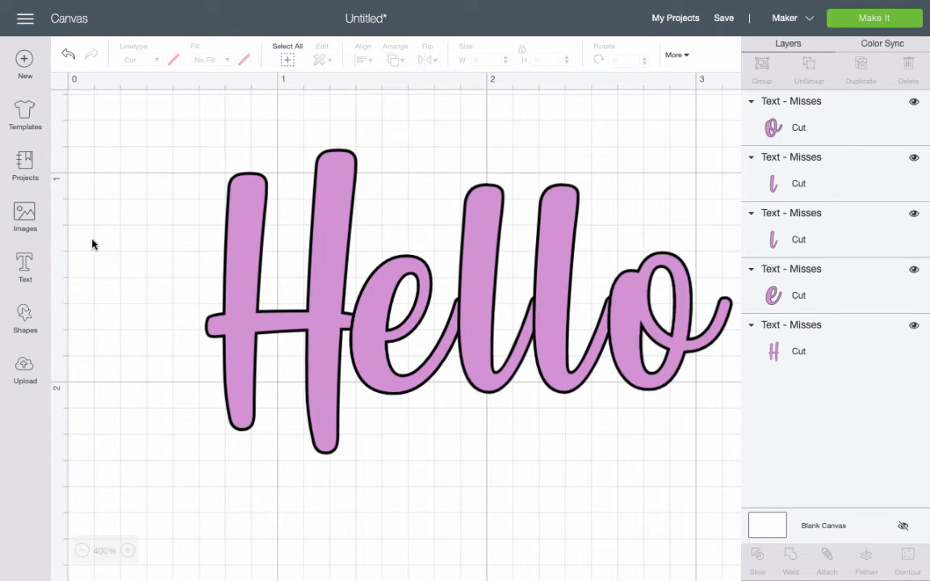
pyautogui.click(81, 550)
pyautogui.click(81, 551)
pyautogui.scroll(1, 265, 418)
pyautogui.scroll(2, 265, 418)
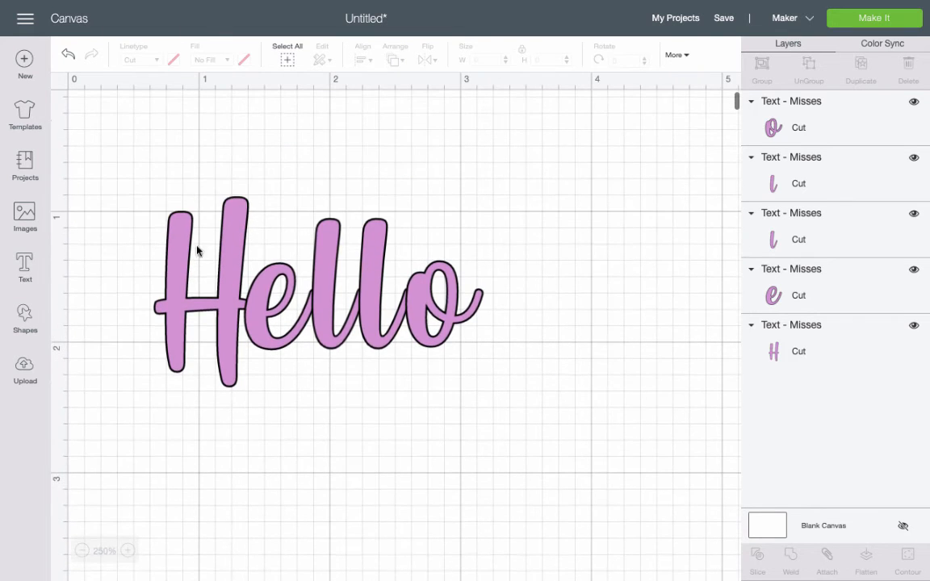
pyautogui.moveTo(139, 179); pyautogui.dragTo(533, 421)
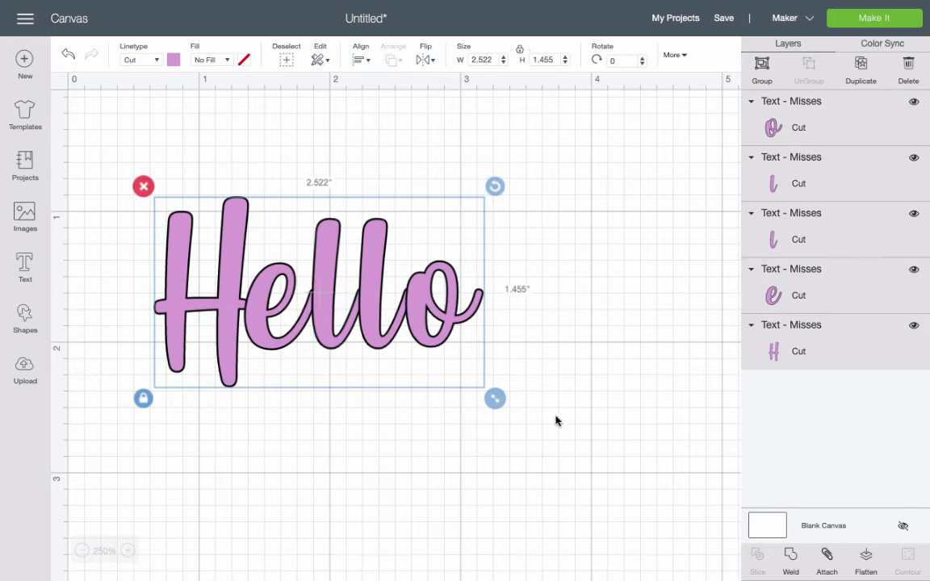
pyautogui.click(790, 556)
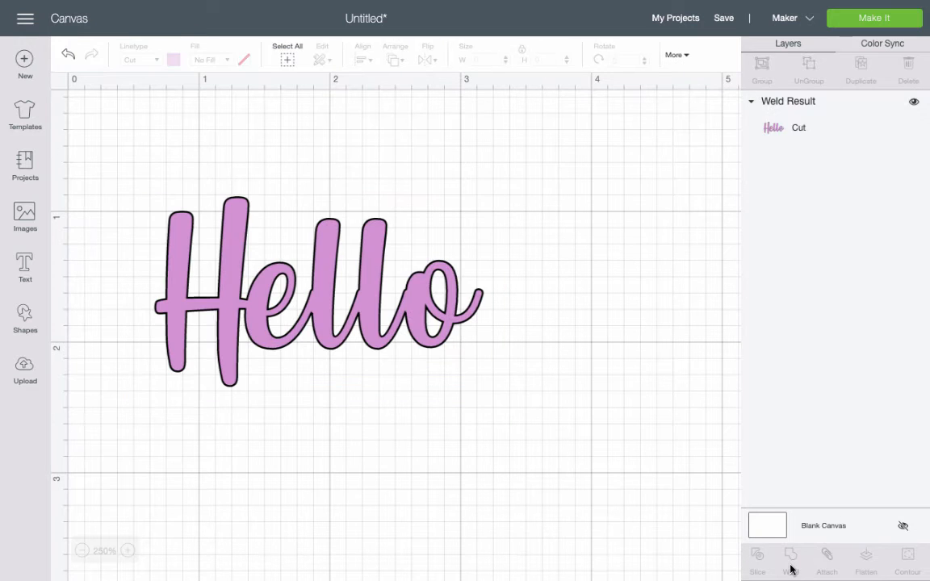
# Move the welded word slightly, then undo both the move and the weld.
pyautogui.click(127, 550)
pyautogui.click(128, 551)
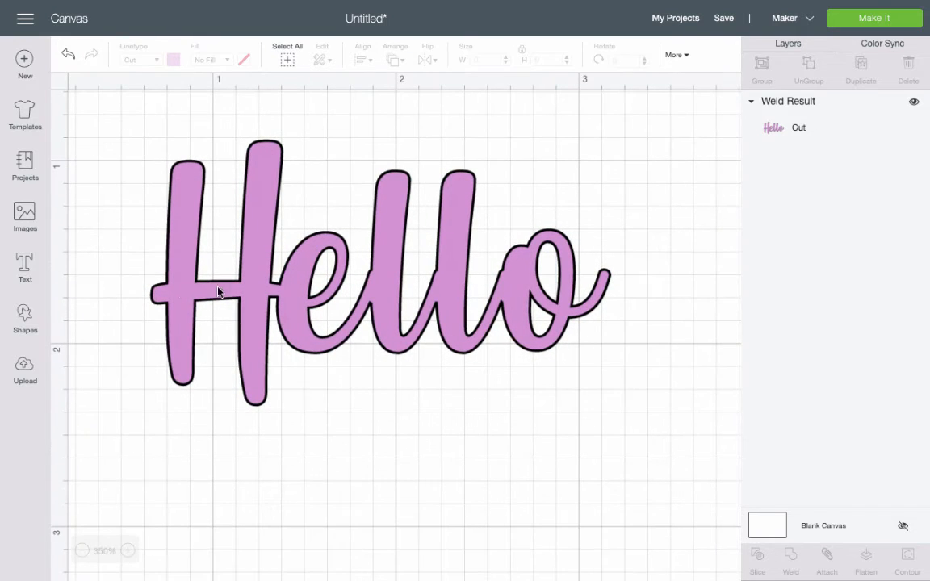
pyautogui.click(375, 276)
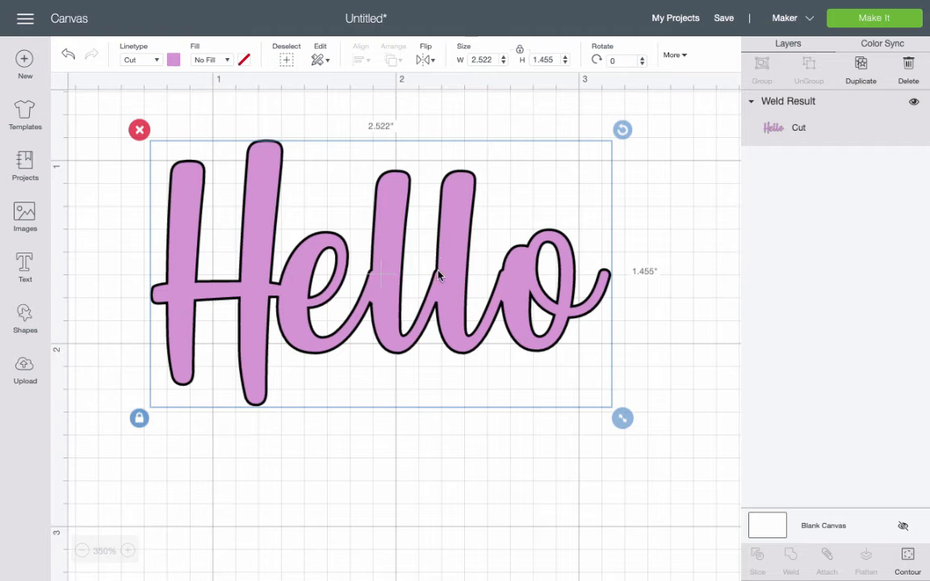
pyautogui.click(82, 550)
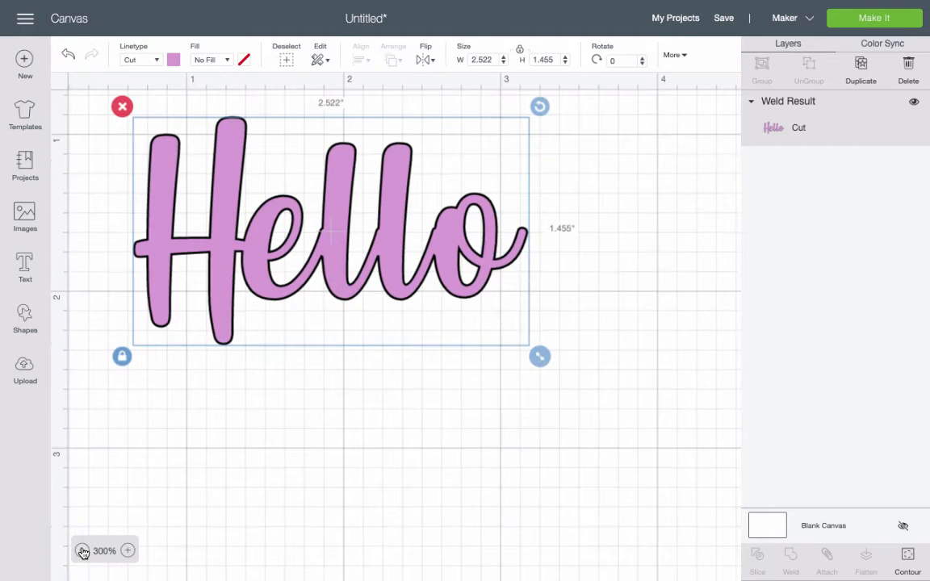
pyautogui.click(82, 550)
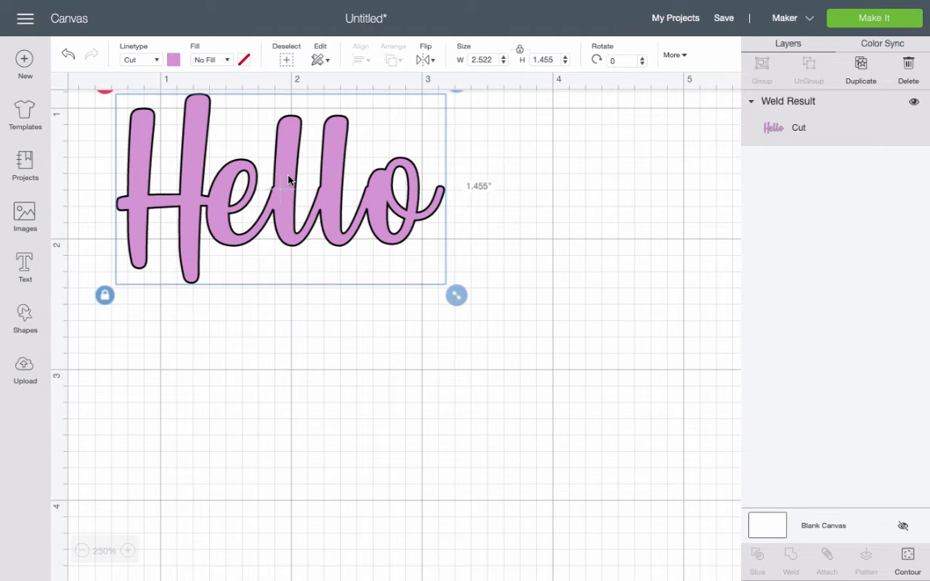
pyautogui.moveTo(289, 179); pyautogui.dragTo(347, 270)
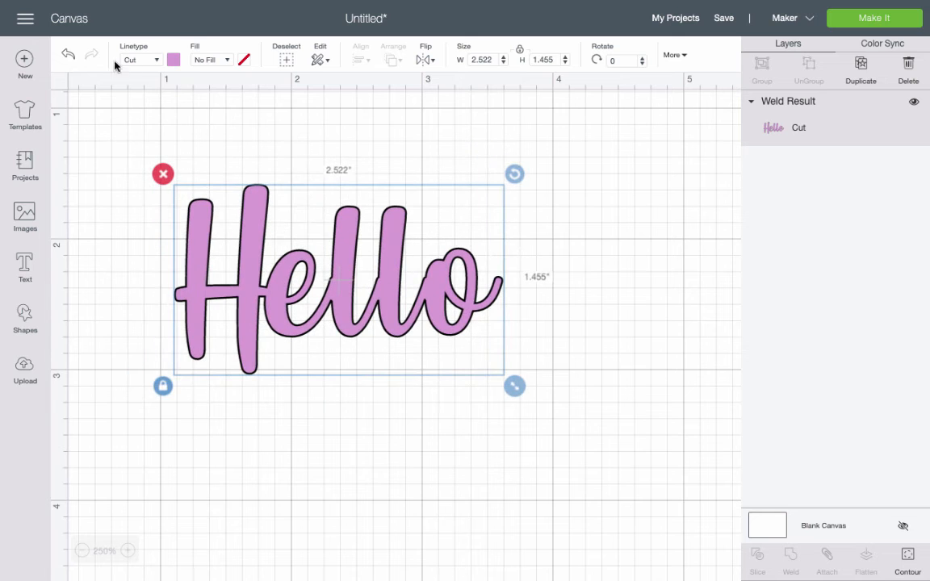
pyautogui.click(68, 58)
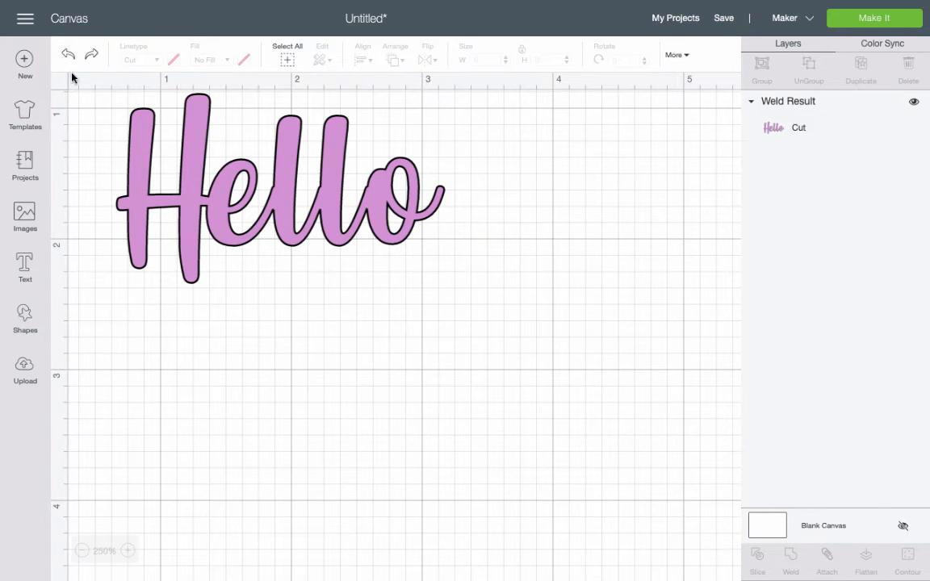
pyautogui.click(69, 58)
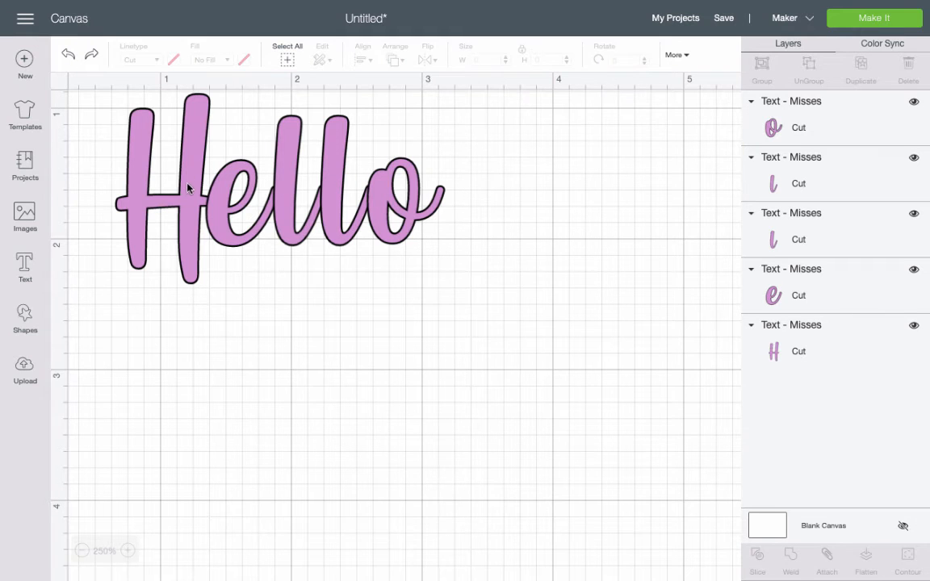
pyautogui.click(187, 188)
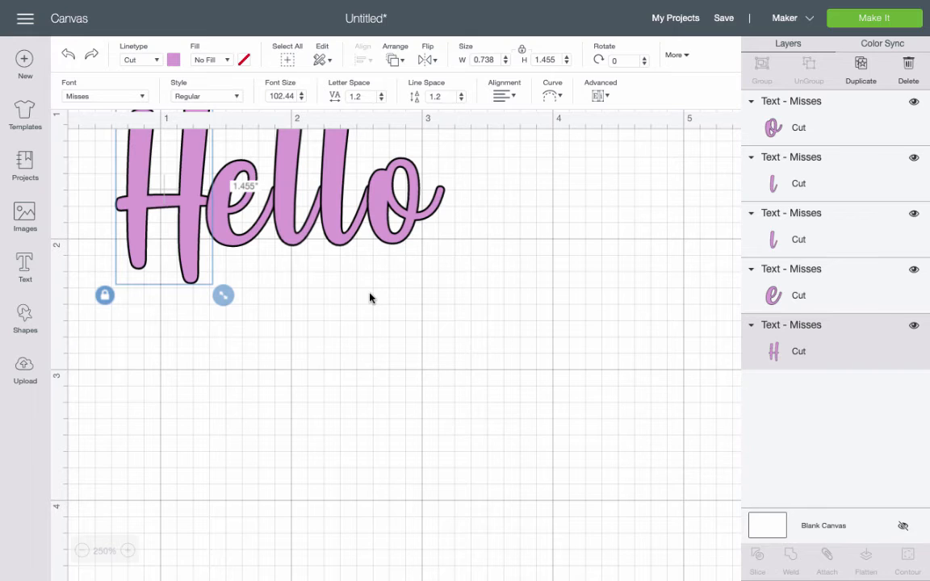
pyautogui.click(289, 185)
pyautogui.click(324, 186)
pyautogui.click(319, 311)
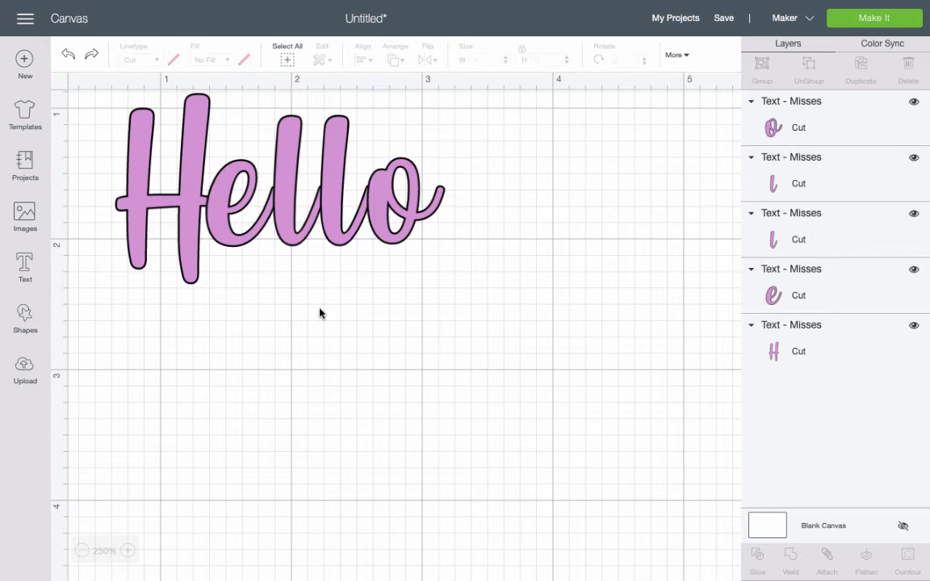
# Attach all the letters together, then try welding them and undo the weld.
pyautogui.moveTo(85, 106); pyautogui.dragTo(184, 175)
pyautogui.moveTo(298, 248); pyautogui.dragTo(549, 393)
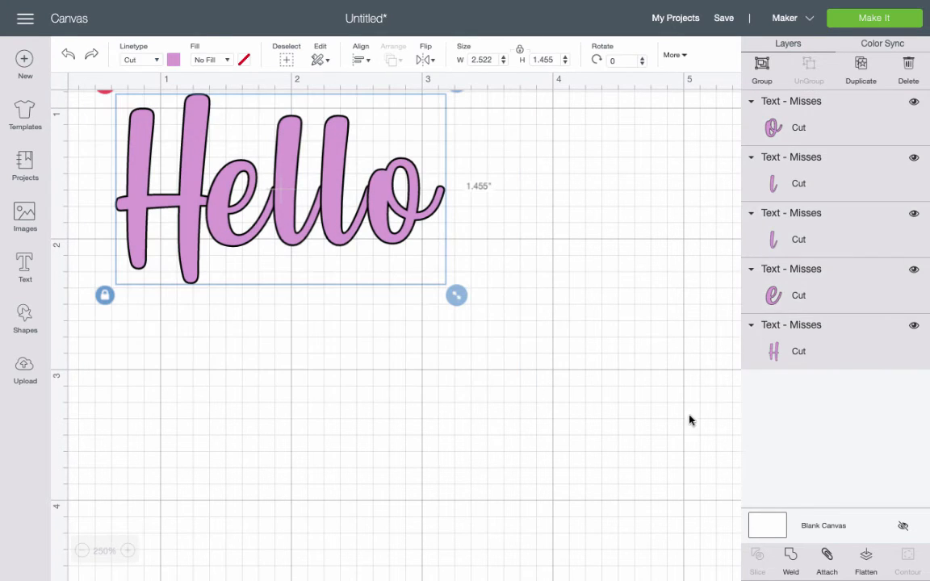
pyautogui.click(827, 556)
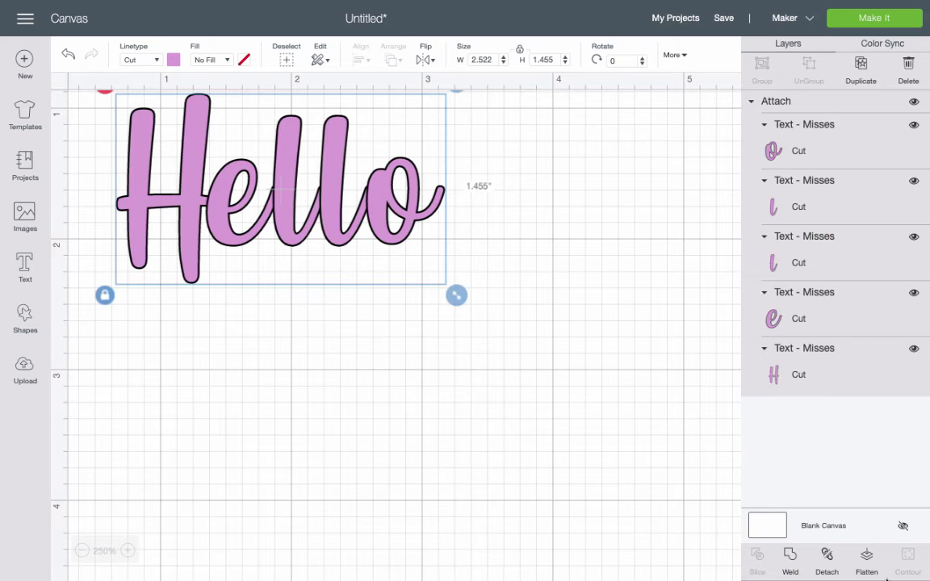
pyautogui.click(790, 563)
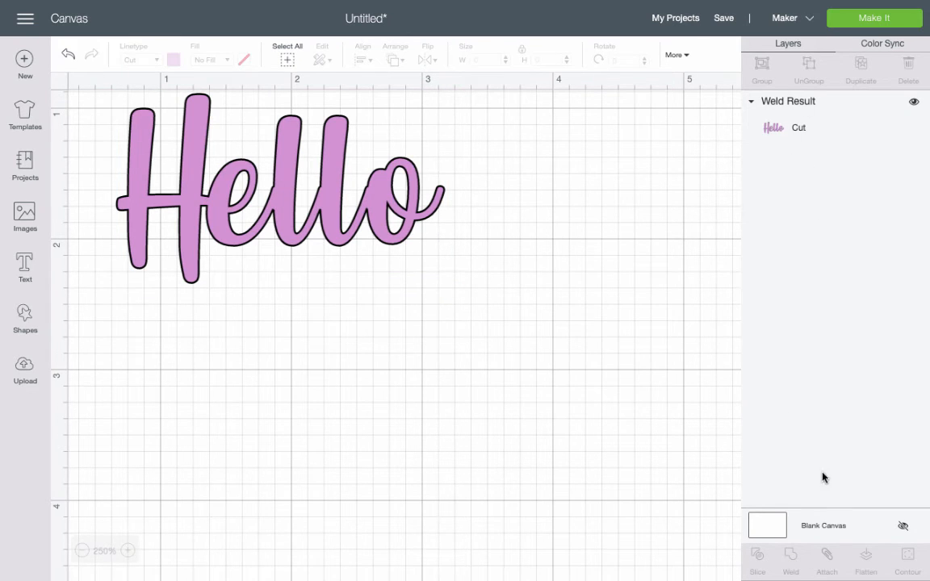
pyautogui.click(68, 54)
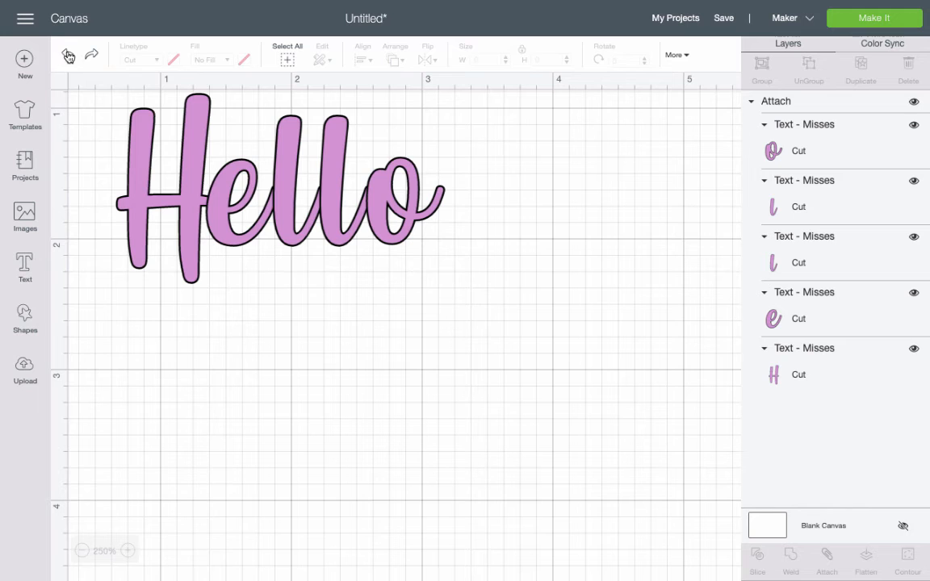
# Duplicate the attached word, hide the original, and weld the copy.
pyautogui.click(118, 121)
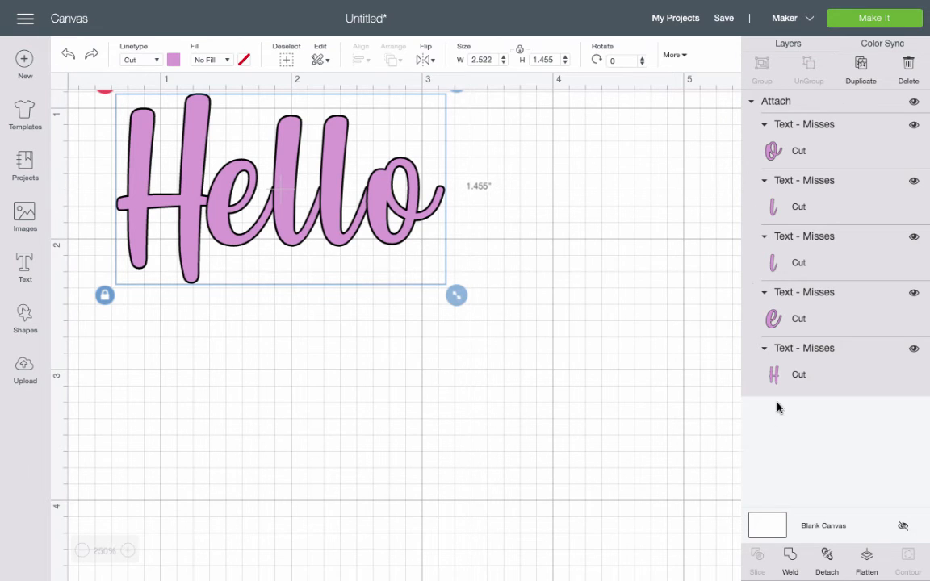
pyautogui.click(862, 68)
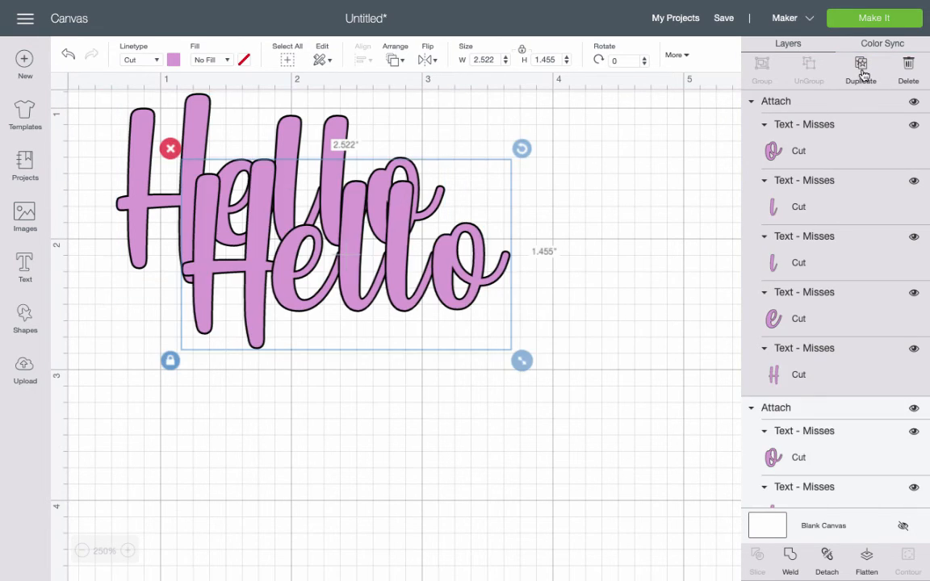
pyautogui.click(913, 102)
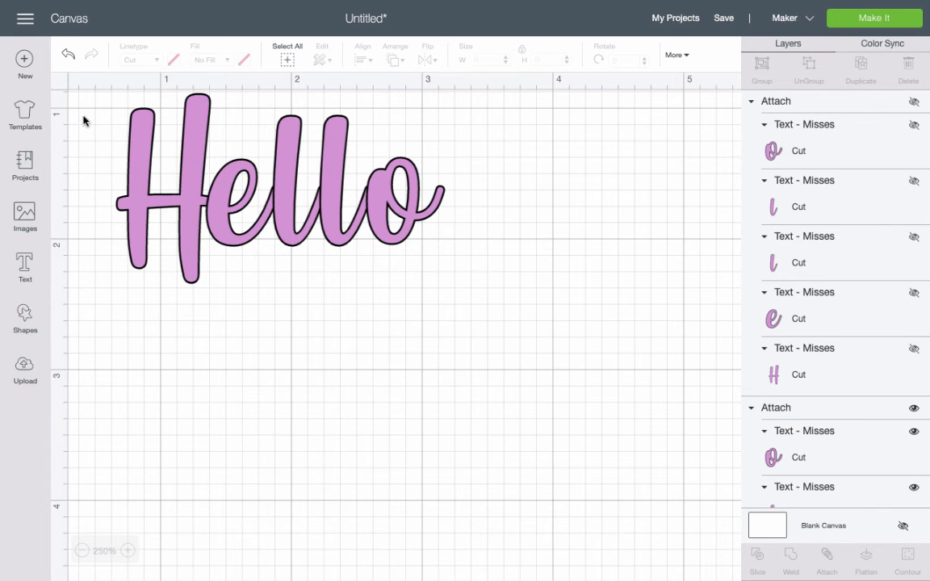
pyautogui.moveTo(92, 106); pyautogui.dragTo(540, 348)
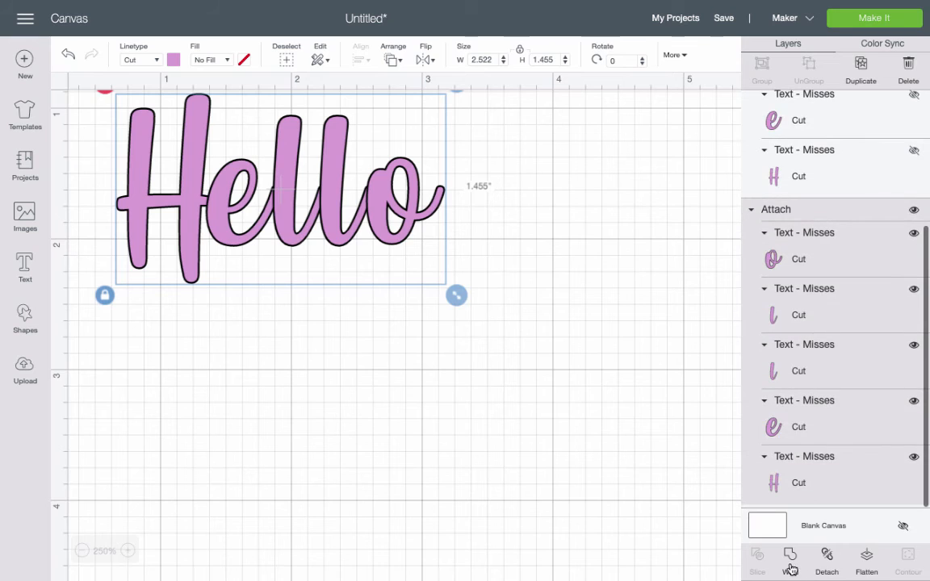
pyautogui.click(790, 557)
# Show the hidden original word again and delete the welded copy.
pyautogui.click(254, 163)
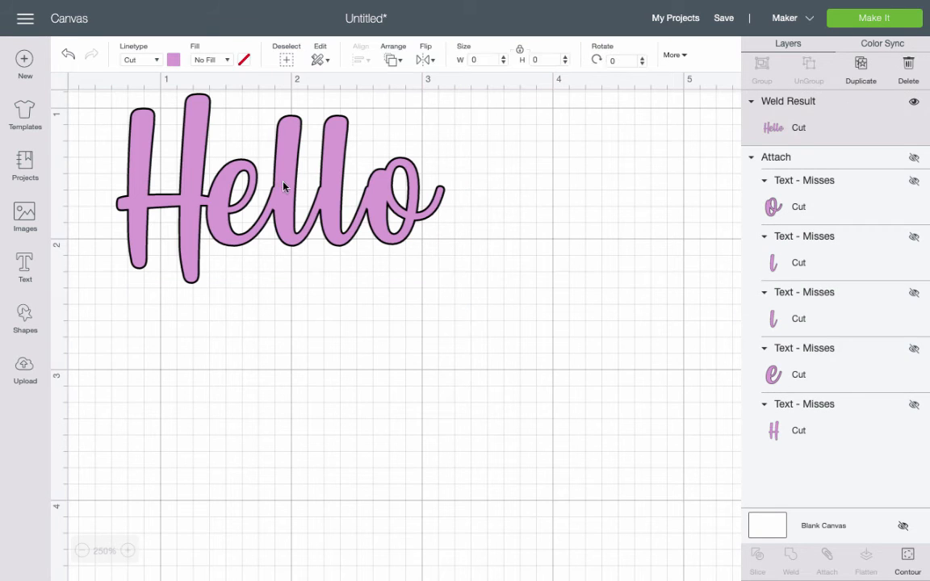
pyautogui.moveTo(276, 193); pyautogui.dragTo(297, 206)
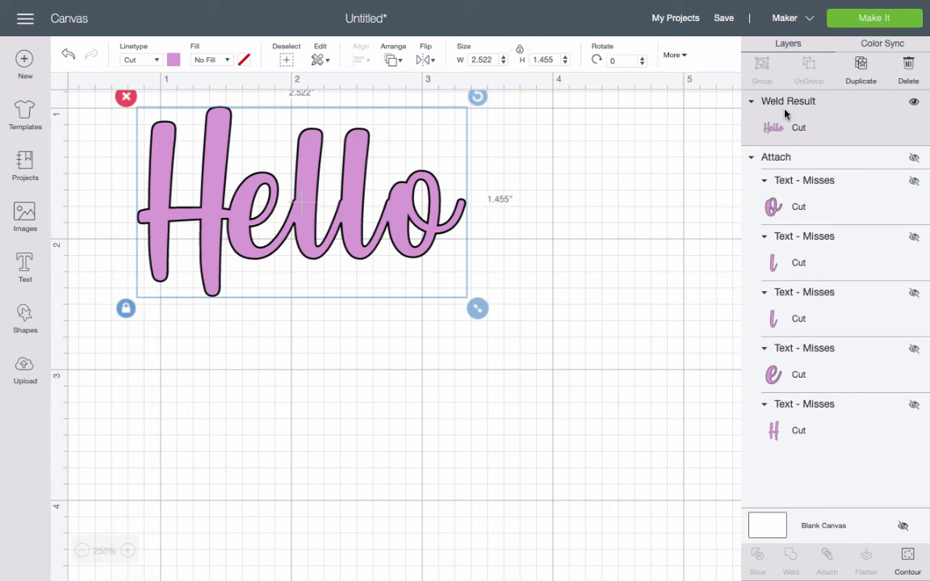
pyautogui.click(914, 159)
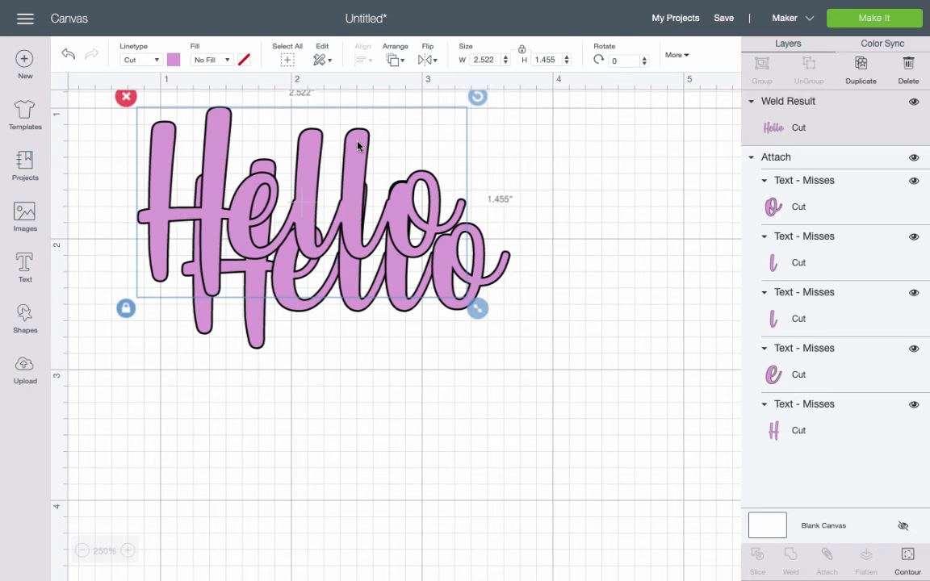
pyautogui.press('Delete')
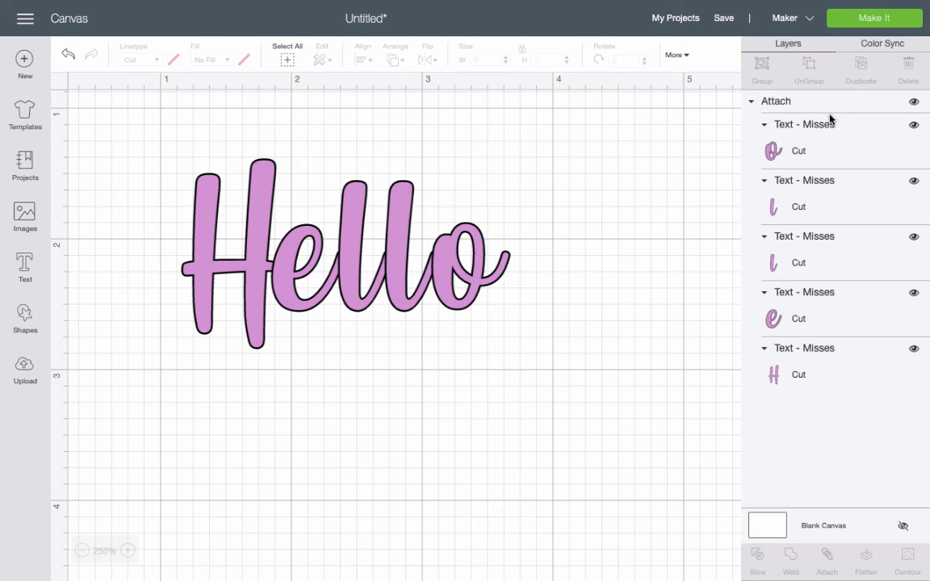
# Detach the letters, then shift the second l right and nudge it back against the first l.
pyautogui.click(352, 281)
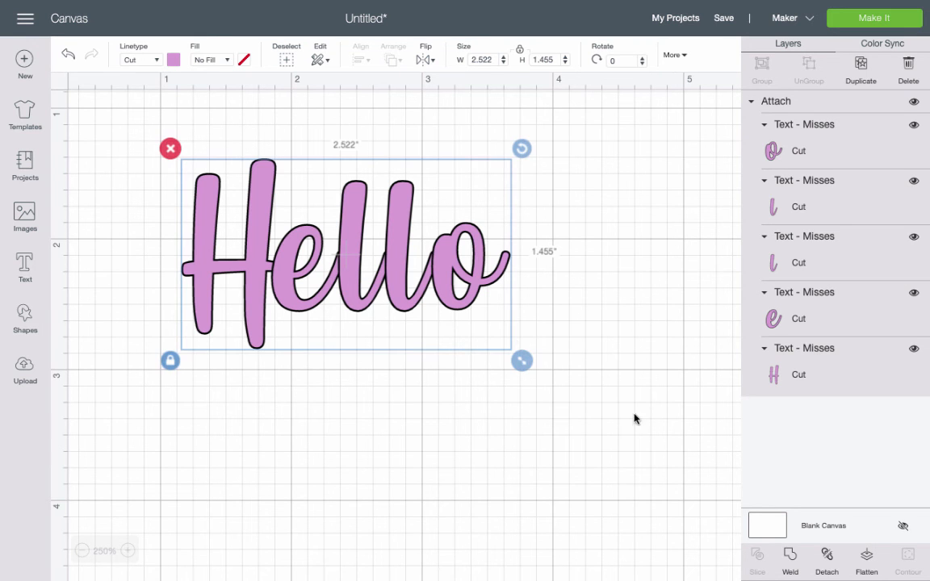
pyautogui.click(826, 557)
pyautogui.click(126, 551)
pyautogui.click(127, 551)
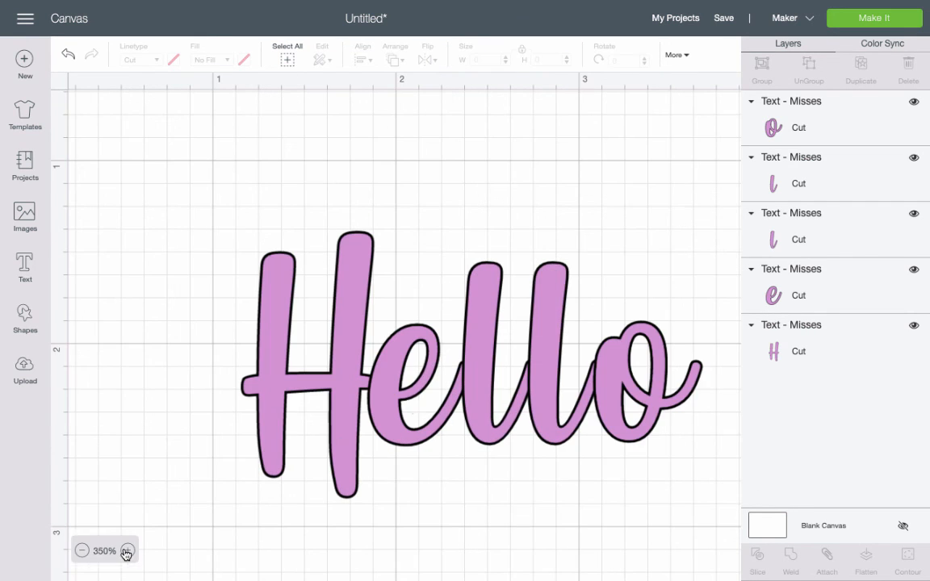
pyautogui.click(472, 384)
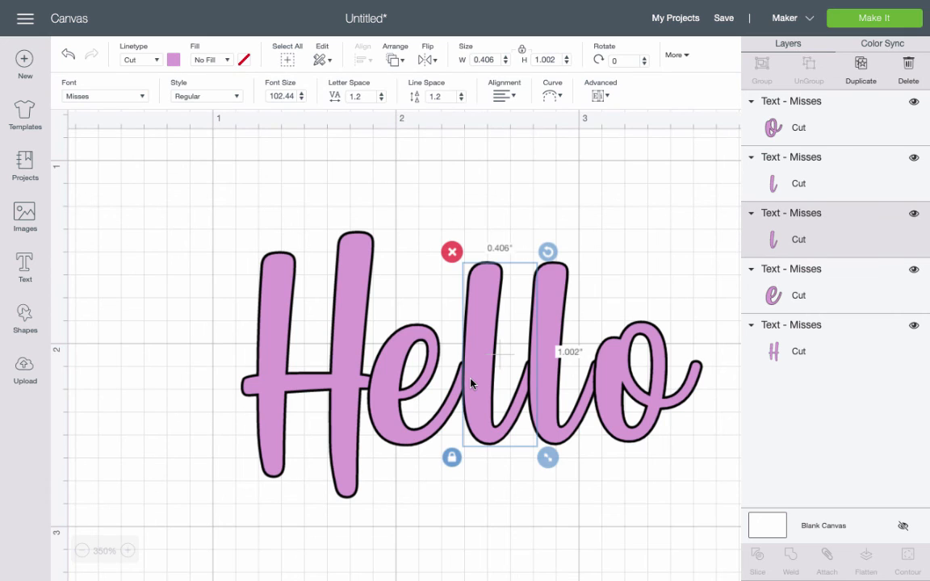
pyautogui.moveTo(471, 384); pyautogui.dragTo(545, 384)
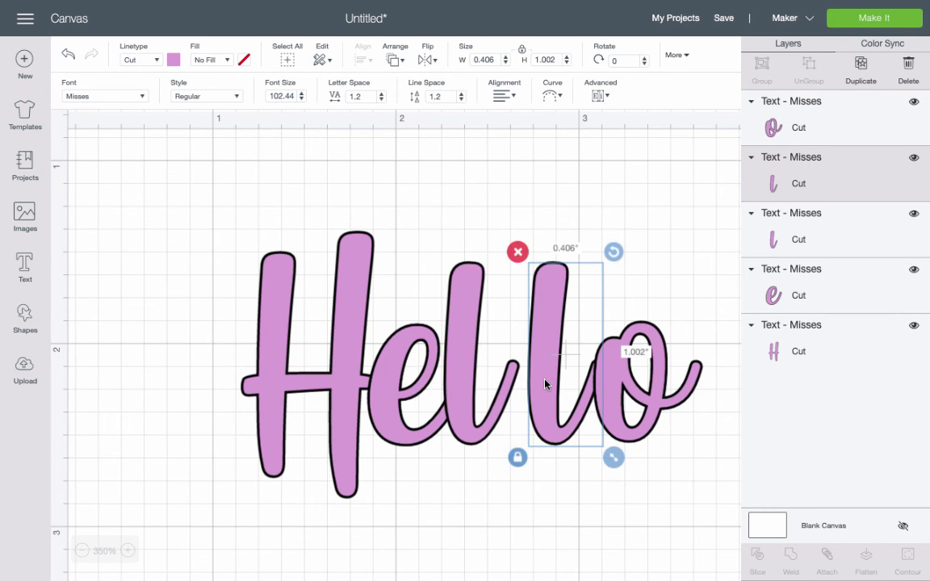
pyautogui.press('Left')
# Nudge the o to the left so it joins the second l.
pyautogui.click(616, 400)
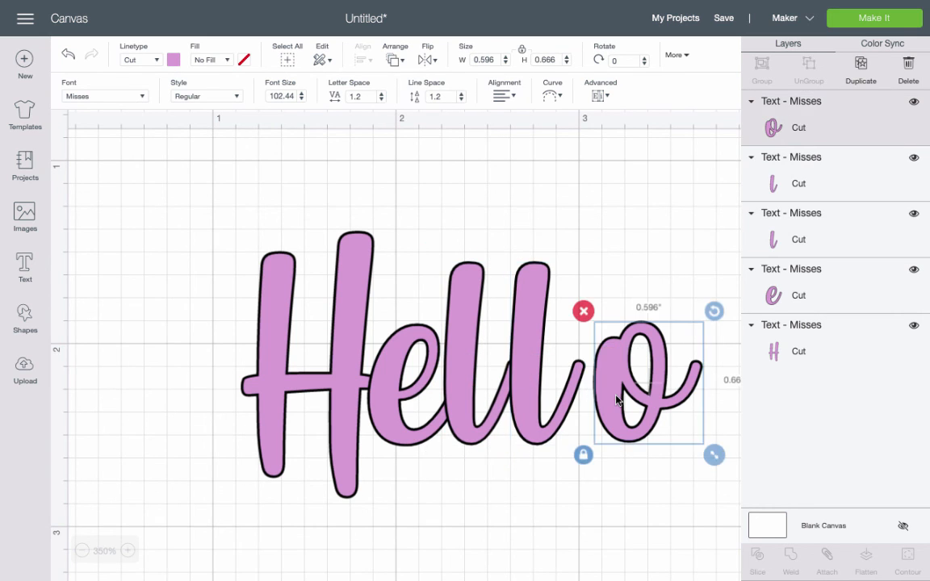
pyautogui.press('Left')
pyautogui.click(304, 310)
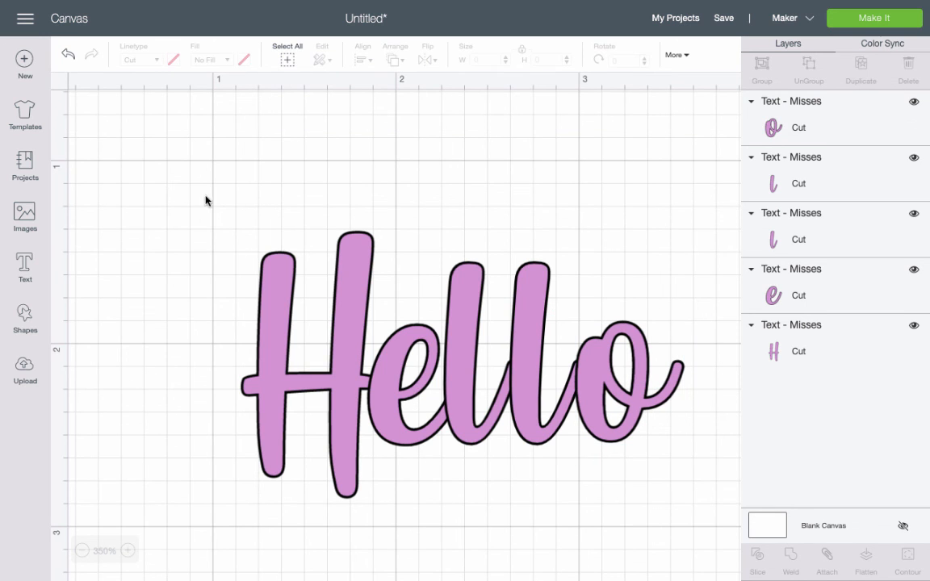
pyautogui.click(593, 380)
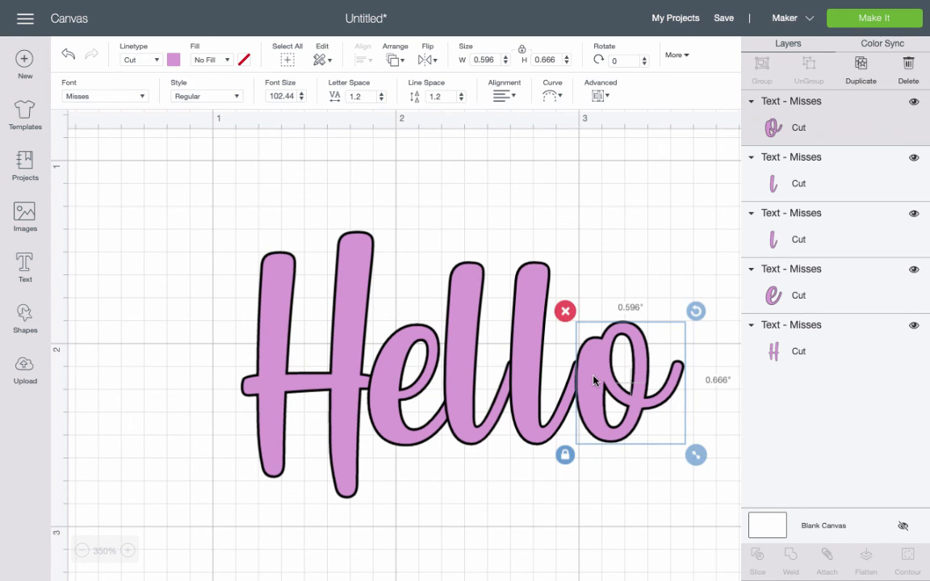
pyautogui.press('Left')
pyautogui.click(568, 501)
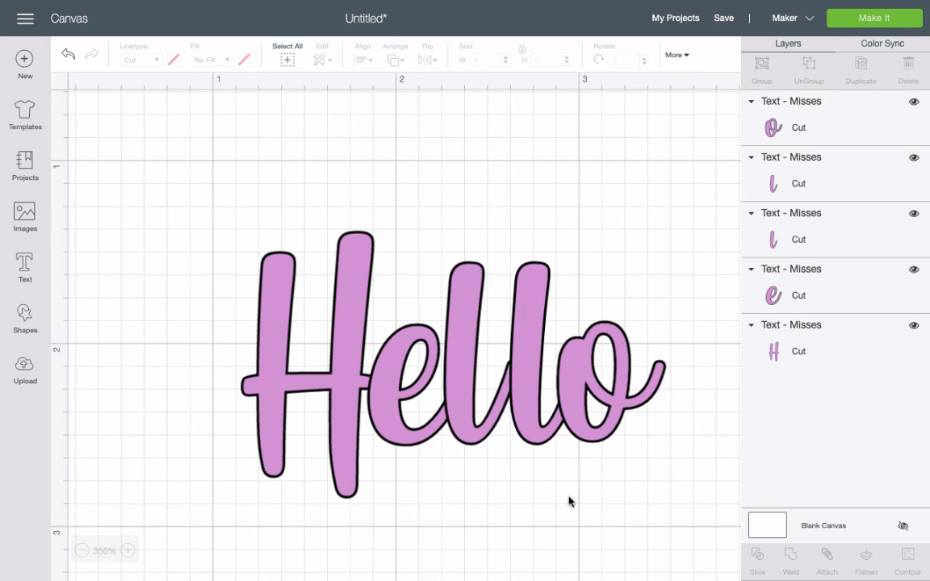
# Attach all the letters, duplicate the attached word and hide the original.
pyautogui.moveTo(198, 218); pyautogui.dragTo(748, 544)
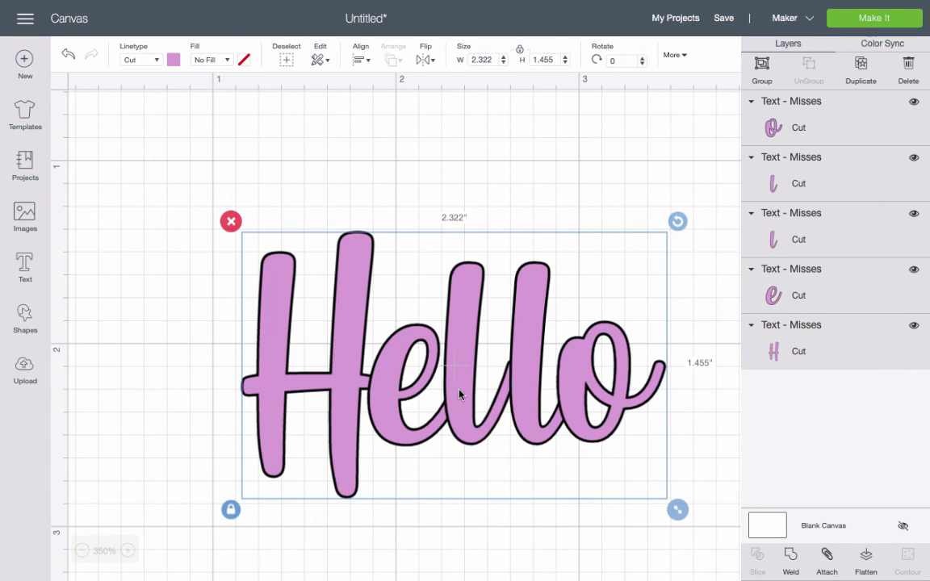
pyautogui.click(825, 556)
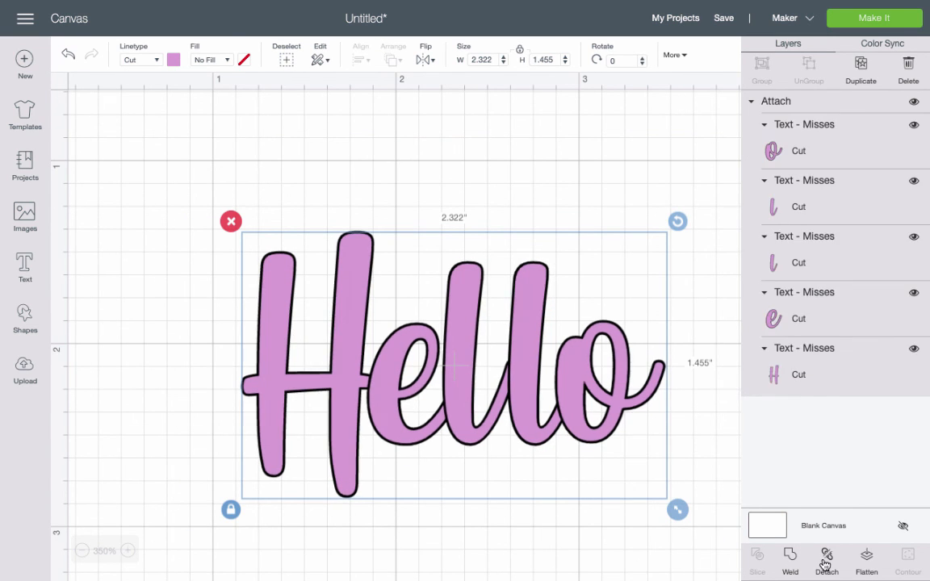
pyautogui.click(861, 68)
pyautogui.click(914, 102)
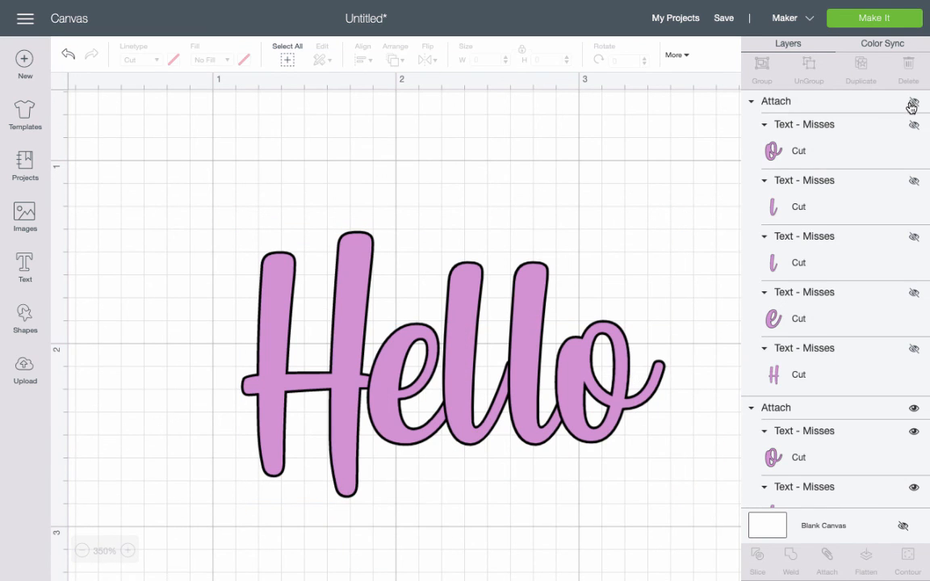
# Weld the visible copy of the word into a single shape.
pyautogui.click(302, 330)
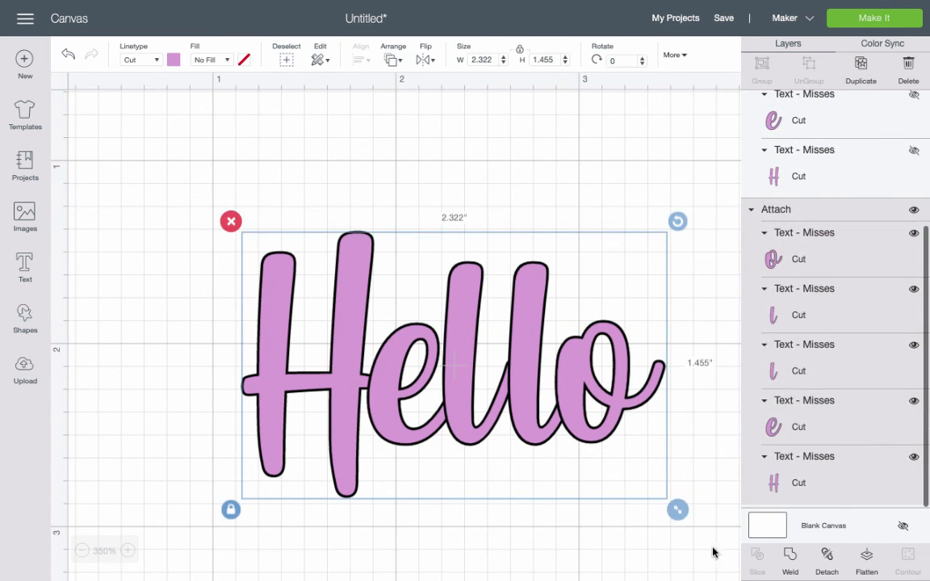
pyautogui.click(787, 557)
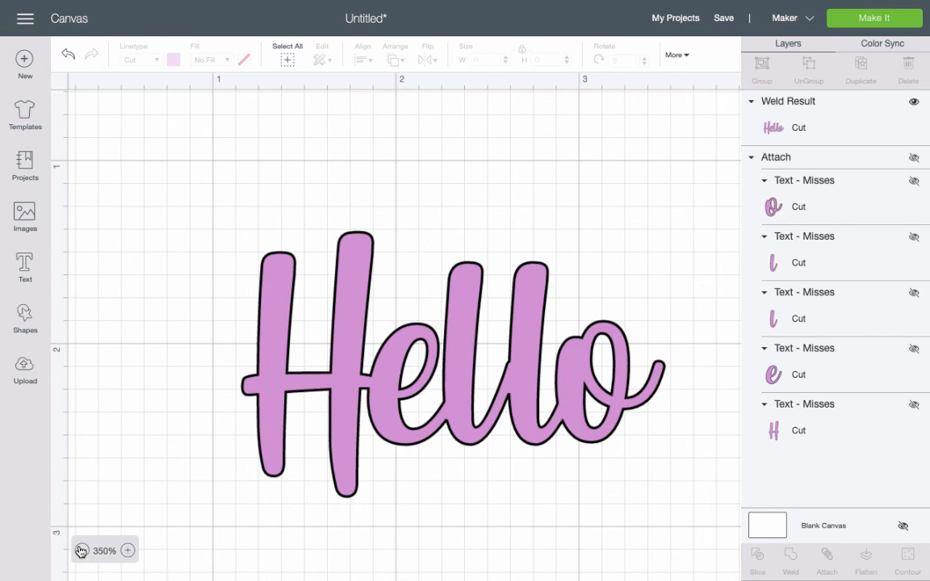
pyautogui.click(82, 552)
pyautogui.click(81, 551)
pyautogui.click(81, 551)
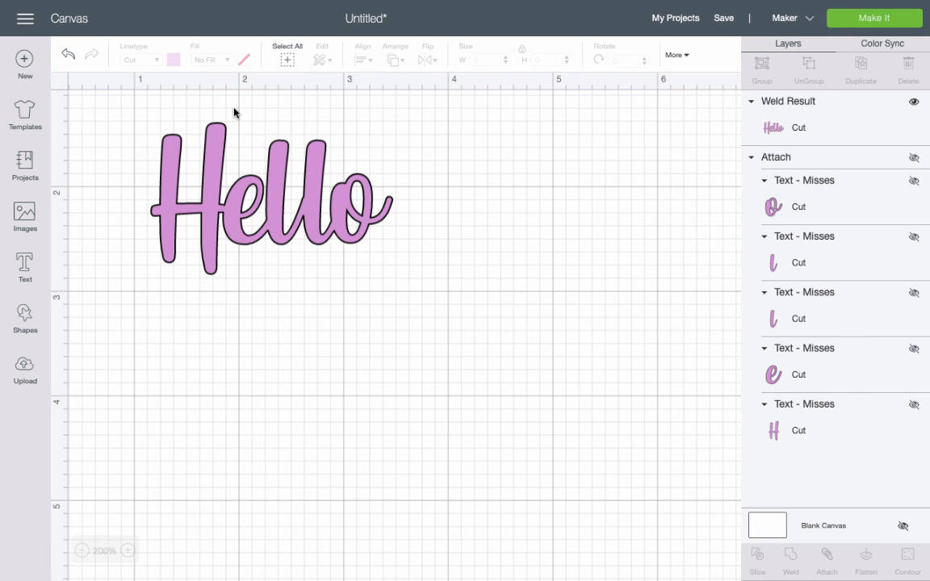
pyautogui.click(281, 198)
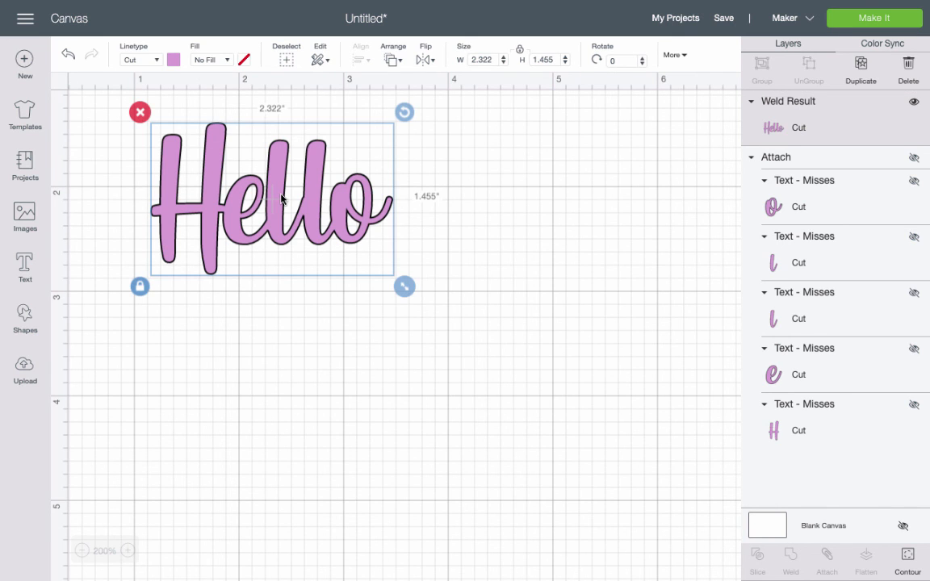